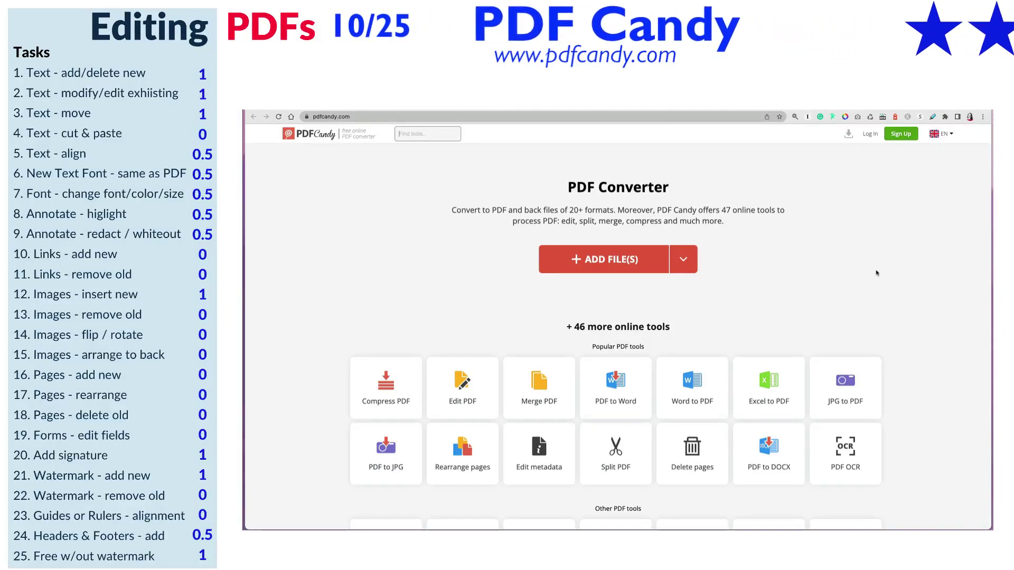
Scroll down through the homepage's full grid of PDF tools and footer, then back up
scroll(911, 424, "down", 3)
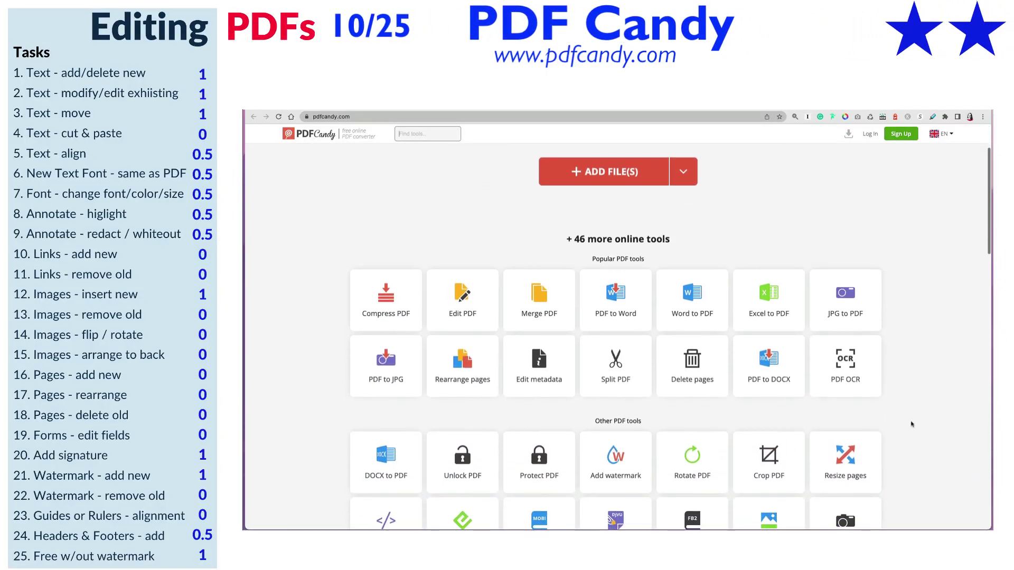
scroll(911, 424, "down", 4)
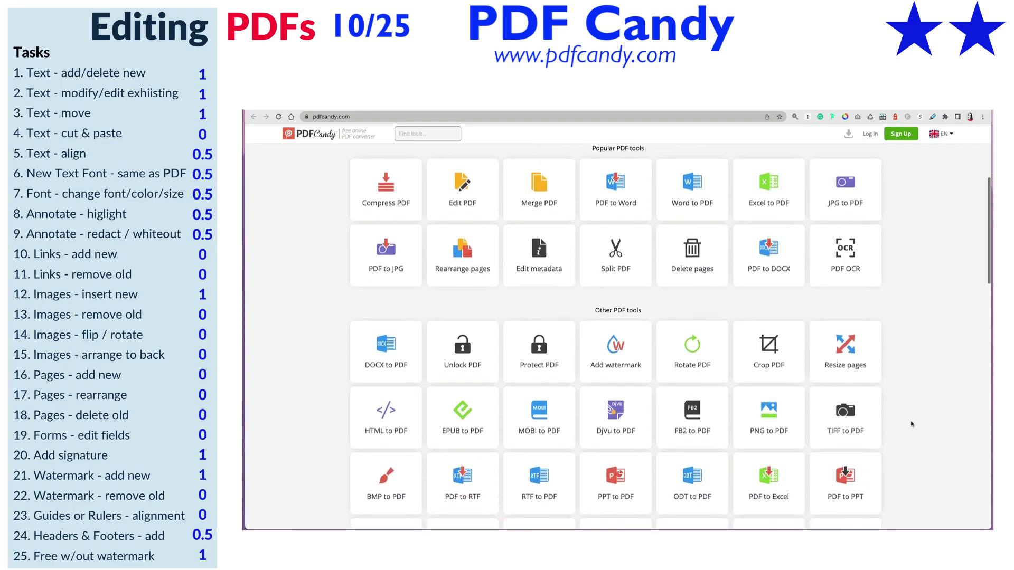
scroll(911, 424, "down", 3)
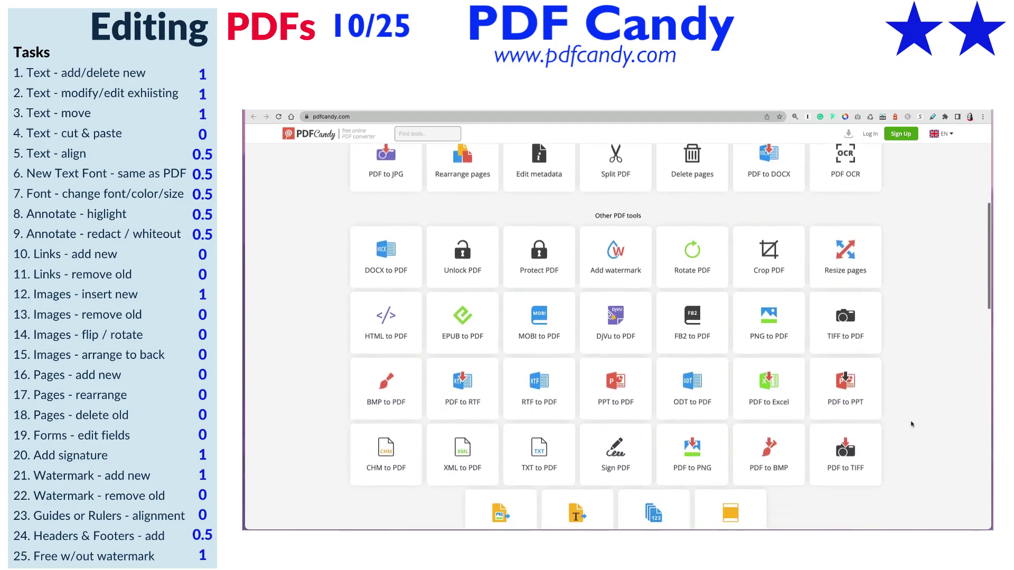
scroll(911, 424, "down", 3)
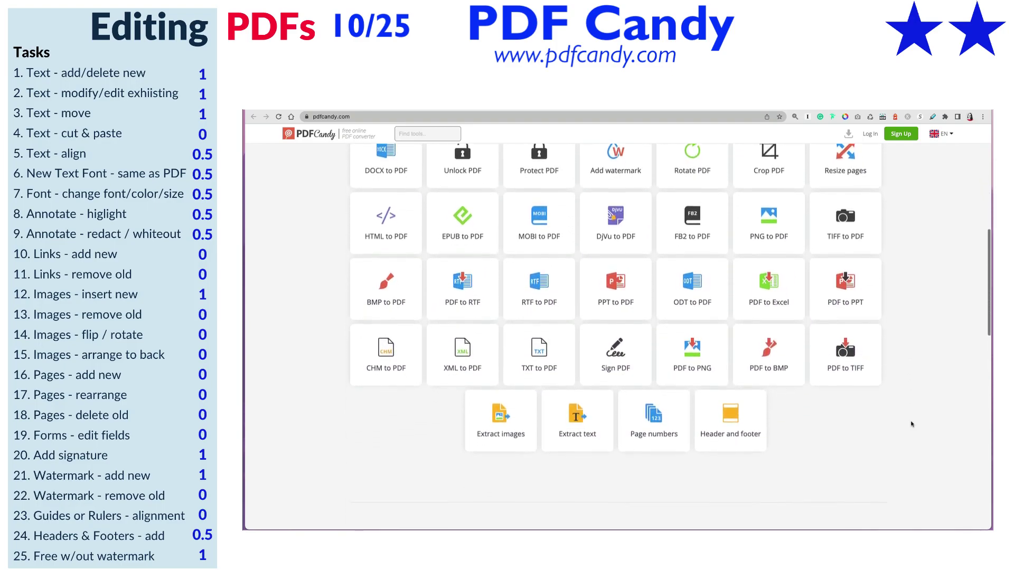
scroll(911, 424, "down", 10)
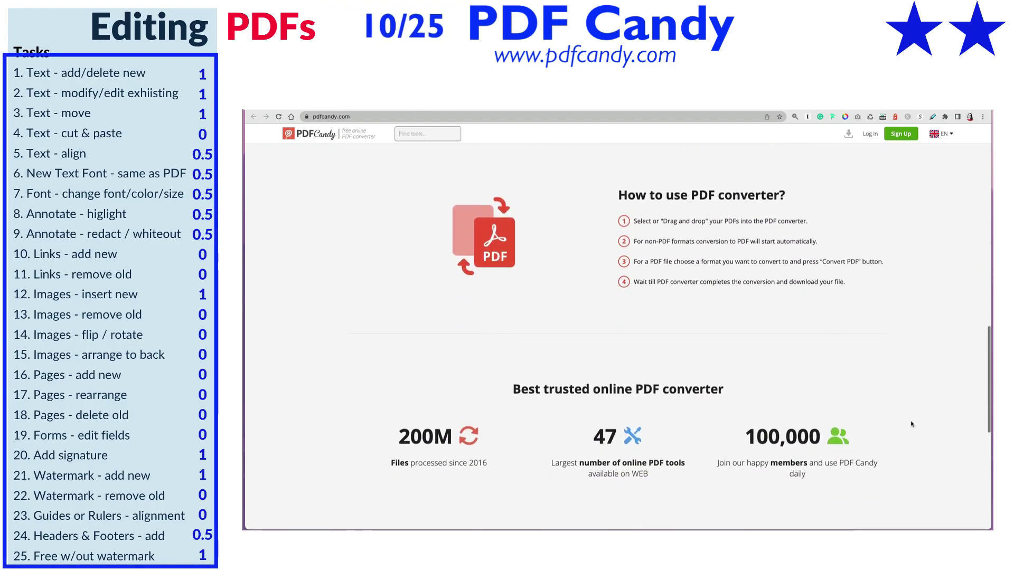
scroll(911, 424, "down", 1)
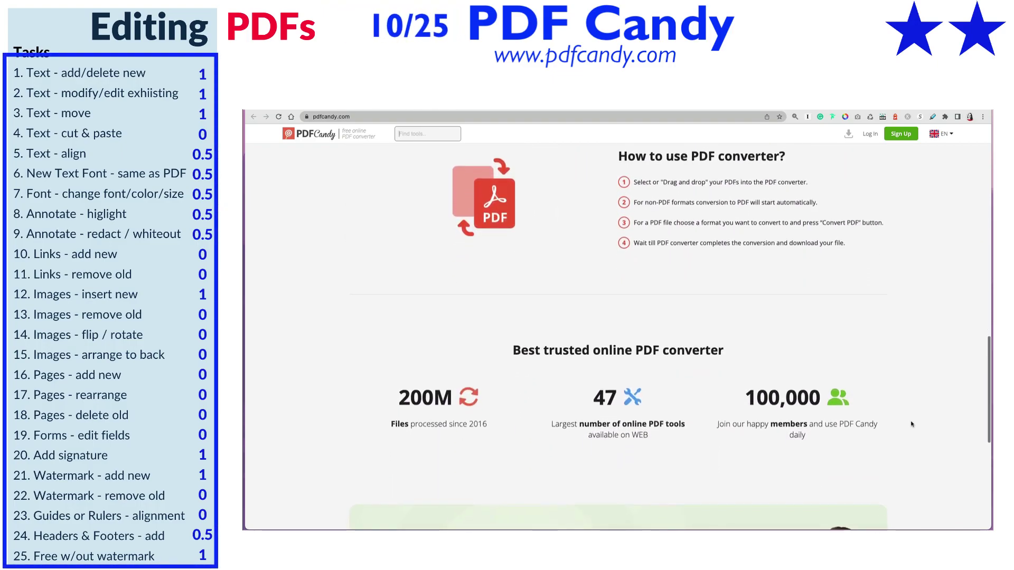
scroll(911, 424, "down", 3)
scroll(911, 424, "down", 3)
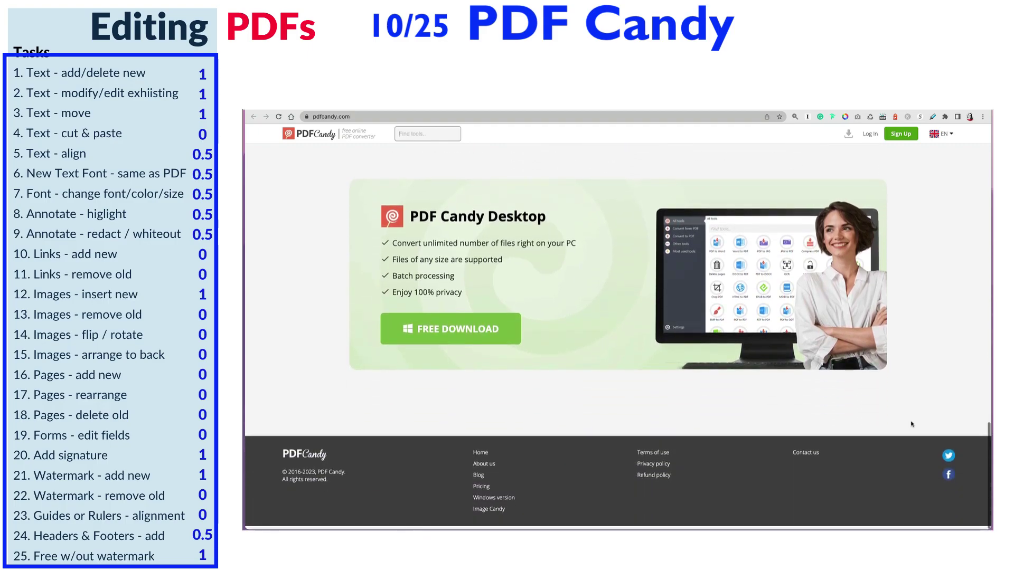
scroll(911, 424, "up", 15)
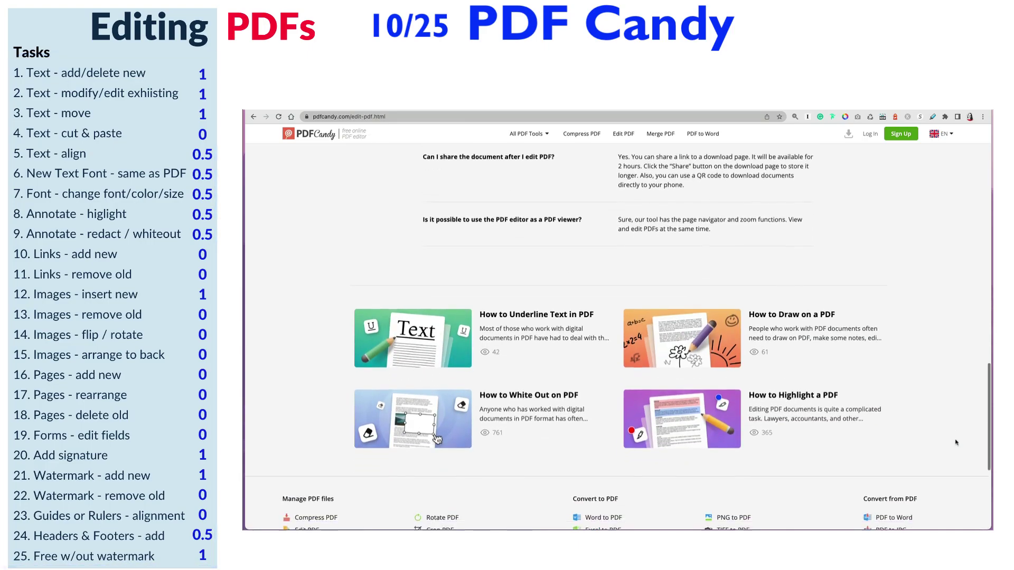
Look over the Edit PDF page footer, then reach the PDF Editor page through the All PDF Tools menu
scroll(957, 443, "down", 3)
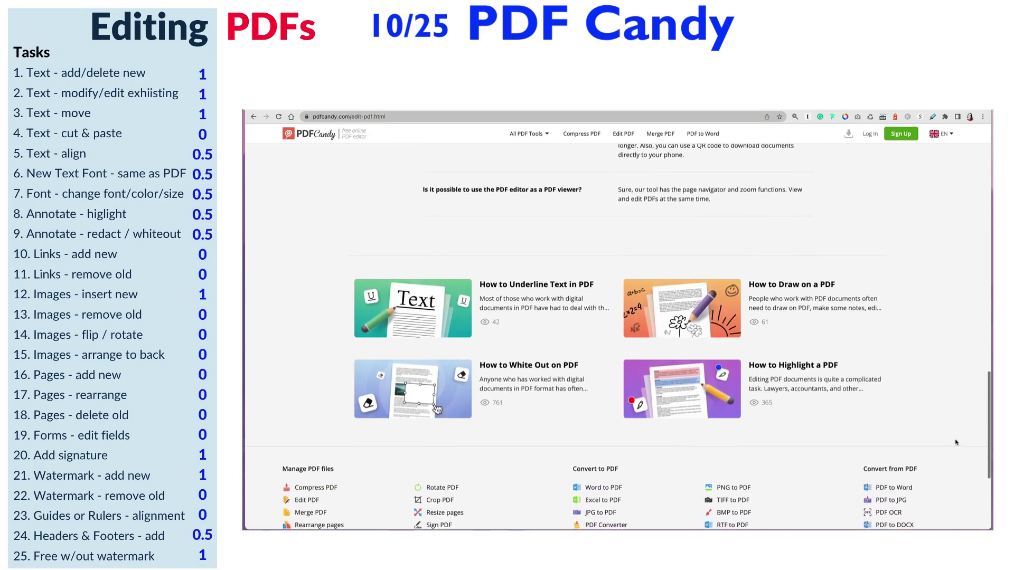
scroll(956, 442, "down", 3)
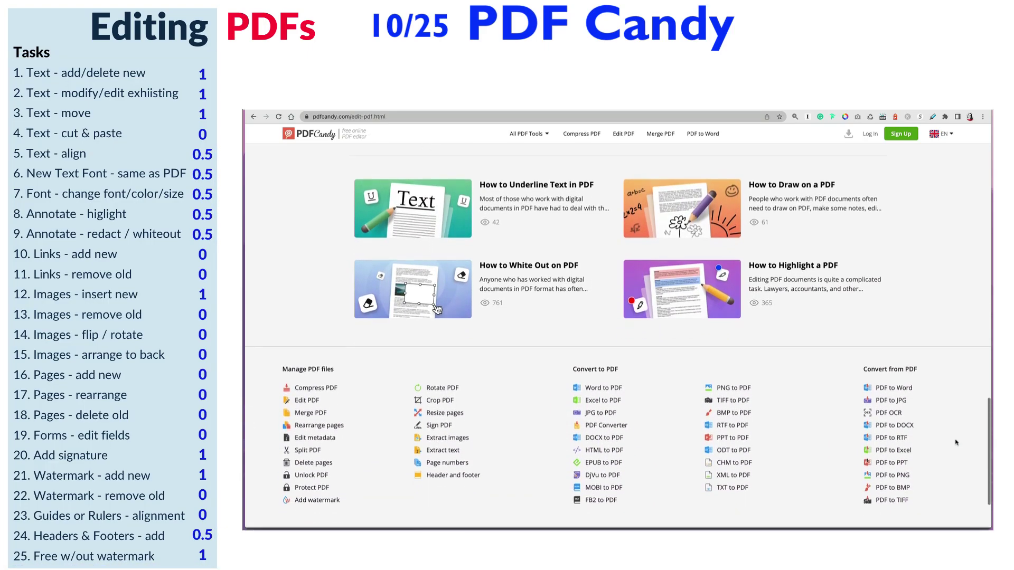
scroll(956, 443, "down", 1)
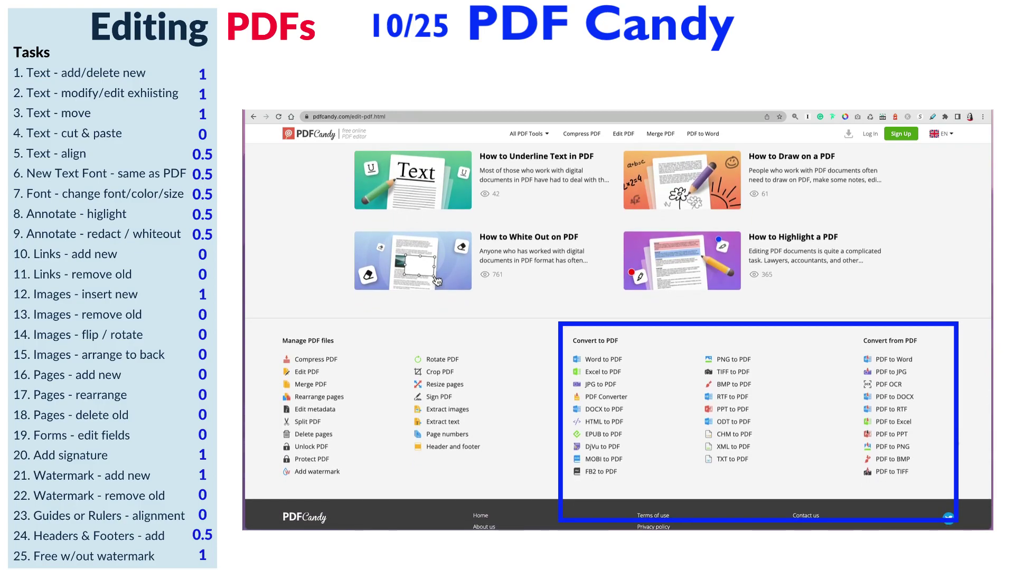
scroll(957, 443, "up", 20)
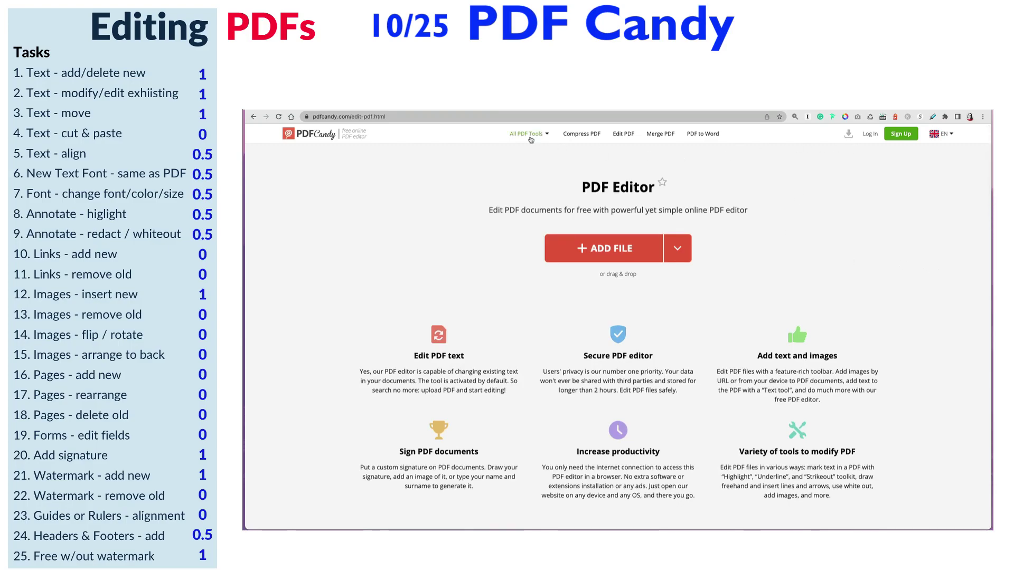
left_click(550, 137)
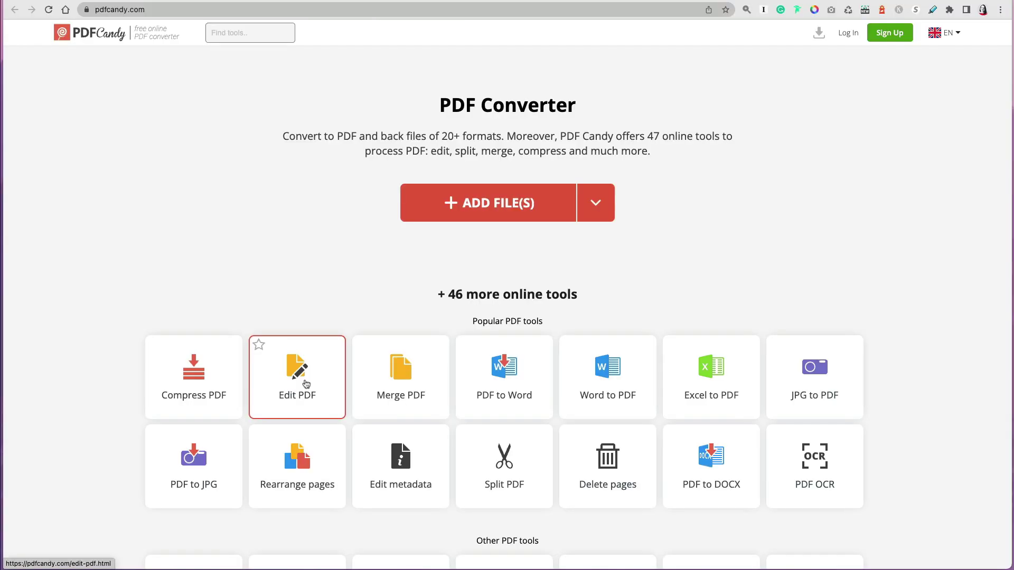
left_click(305, 384)
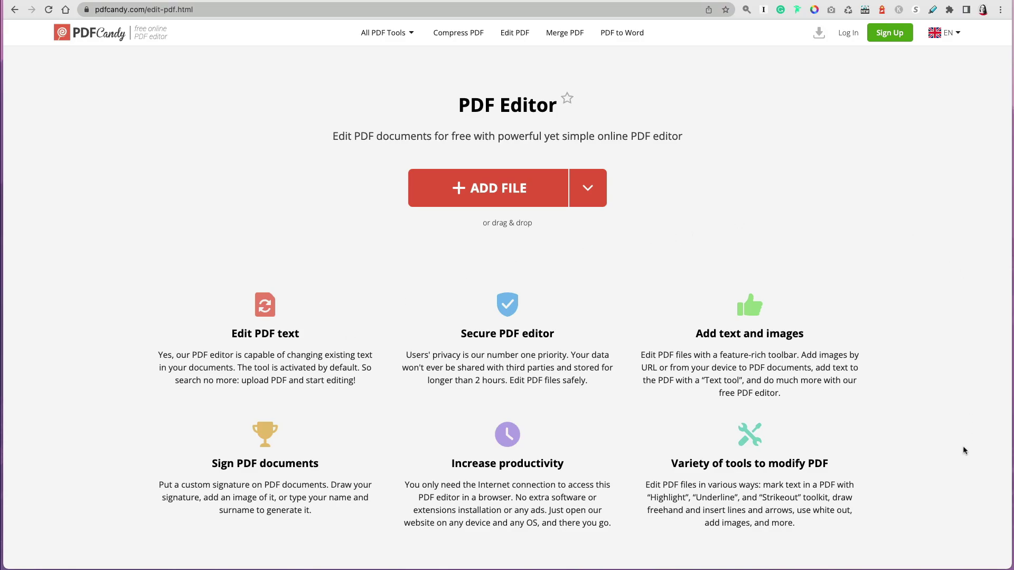
Load Edit PDF Acrobat Alternatives copy.pdf into the editor and set the page view to 100%
left_click(518, 200)
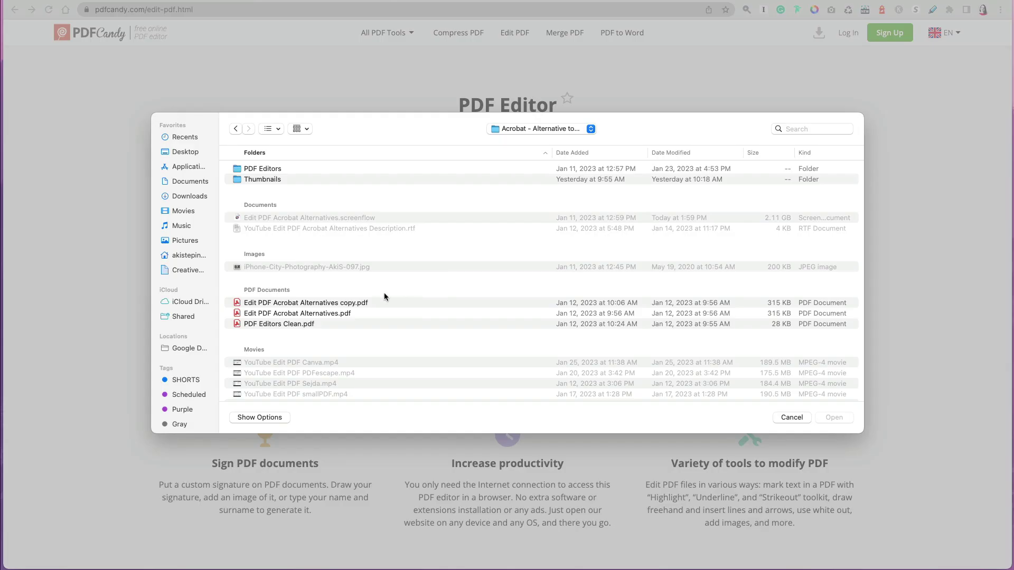
double_click(363, 303)
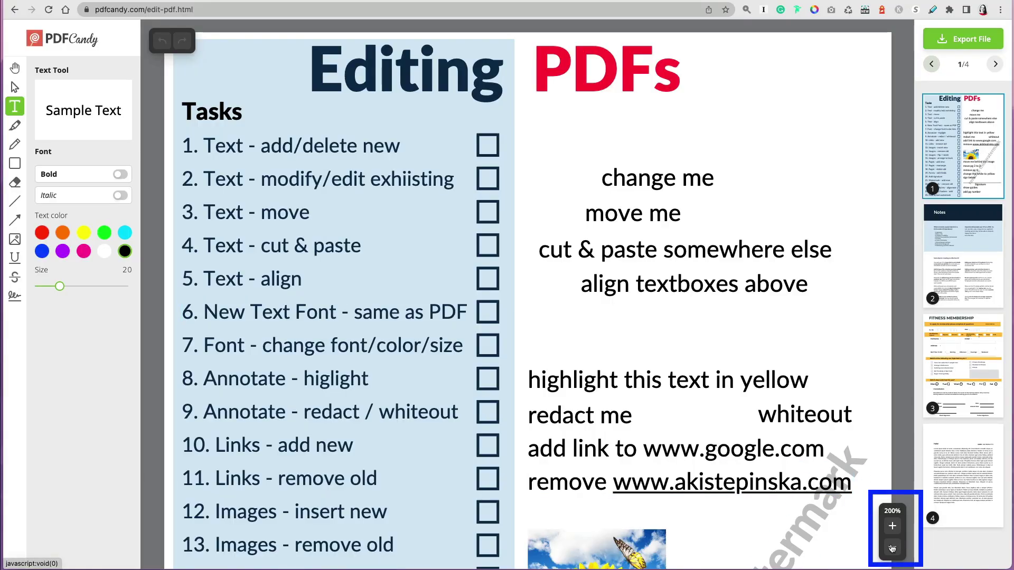
left_click(892, 547)
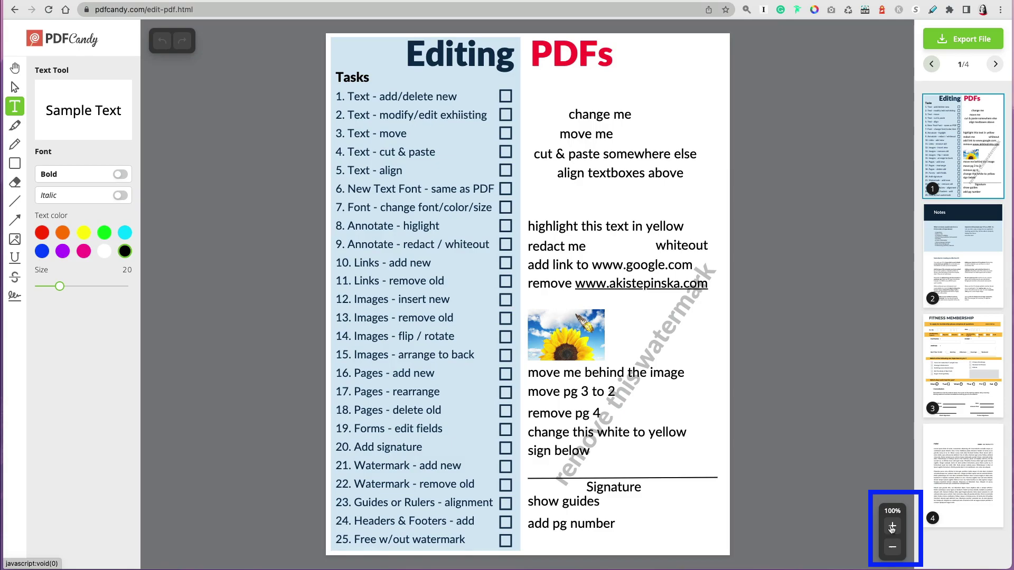
left_click(892, 528)
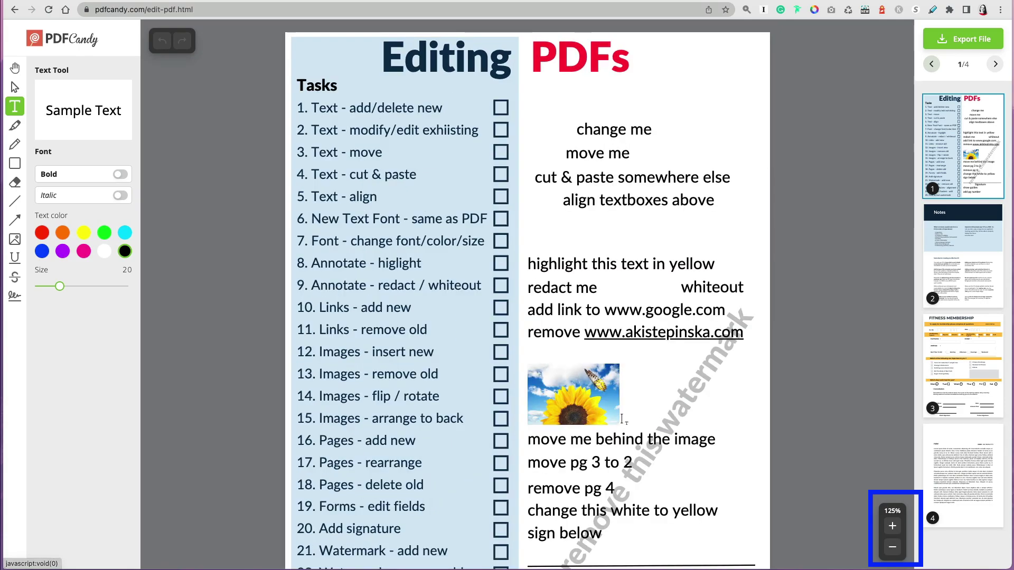
scroll(633, 380, "down", 3)
scroll(633, 384, "down", 2)
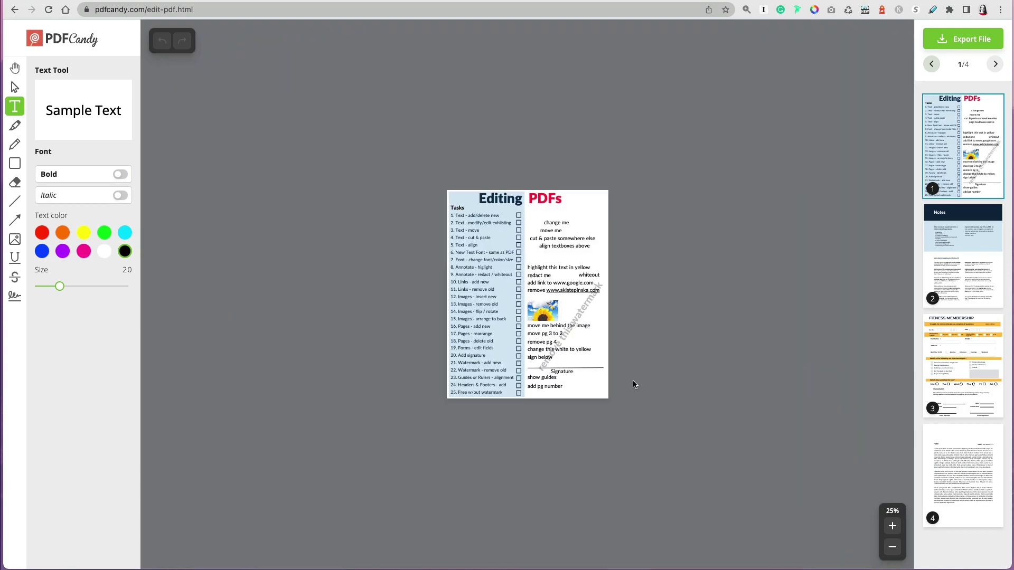
left_click(892, 527)
left_click(892, 526)
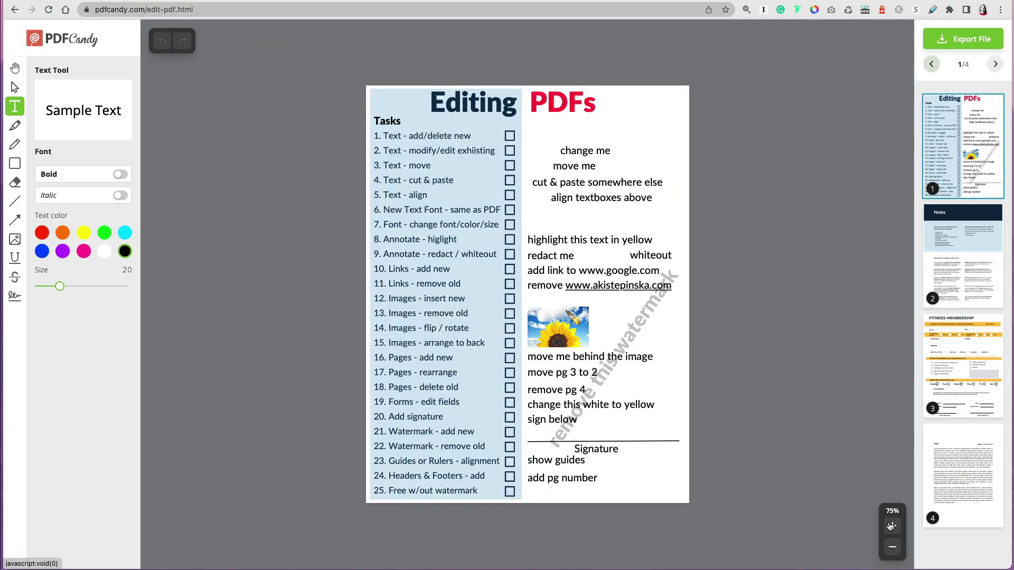
left_click(892, 526)
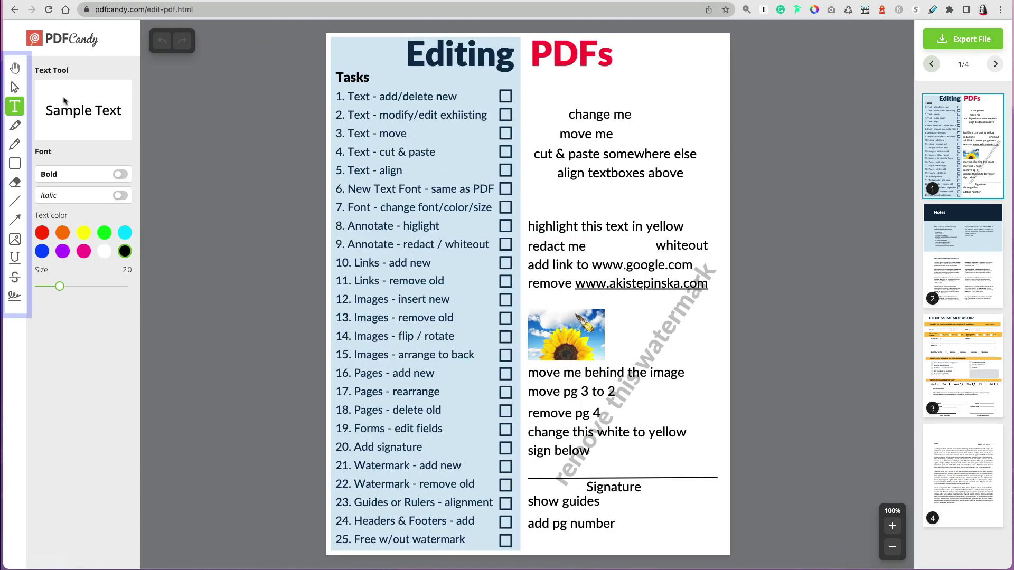
Pan the page at 125% with the Hand Tool, return to 100%, and pick the Select Tool
left_click(15, 68)
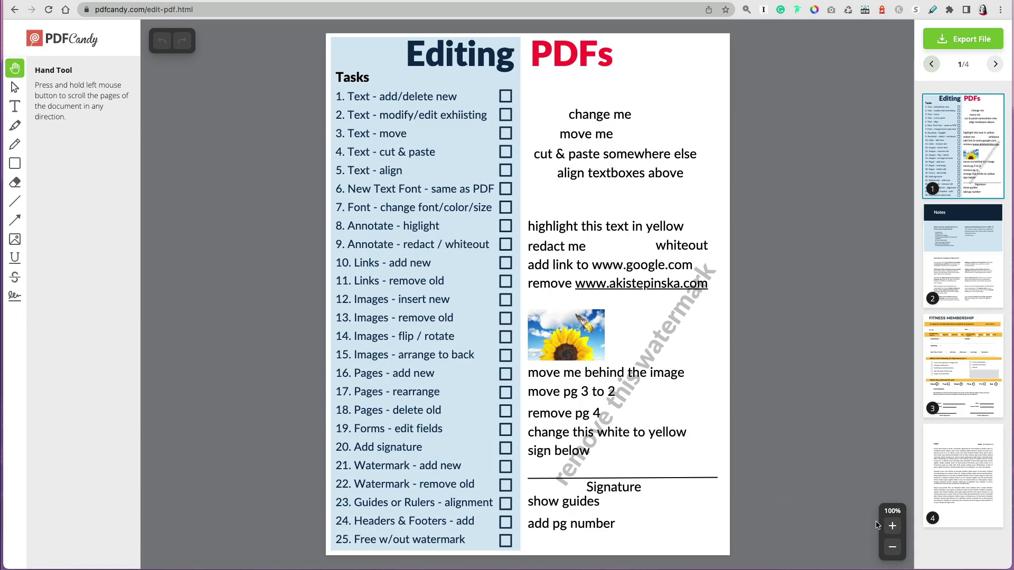
left_click(892, 526)
mouse_move(709, 449)
left_mouse_down()
mouse_move(711, 371)
mouse_move(711, 466)
left_mouse_up()
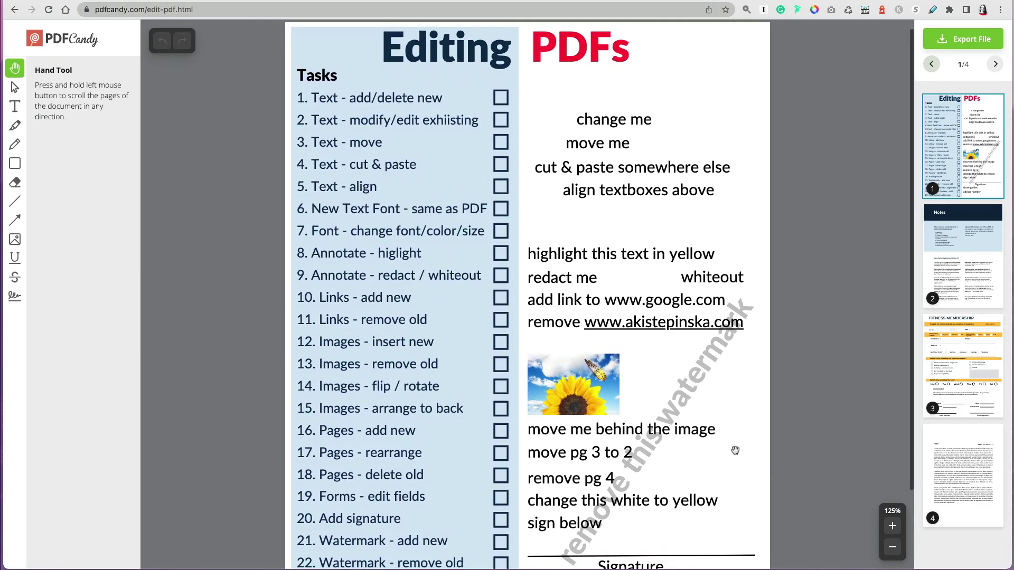
left_click(893, 548)
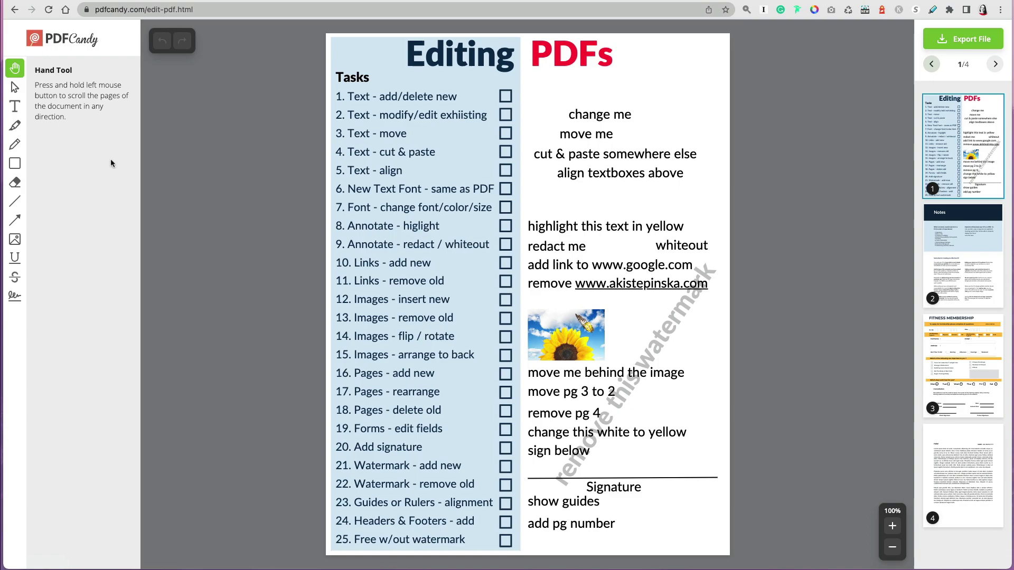
left_click(15, 87)
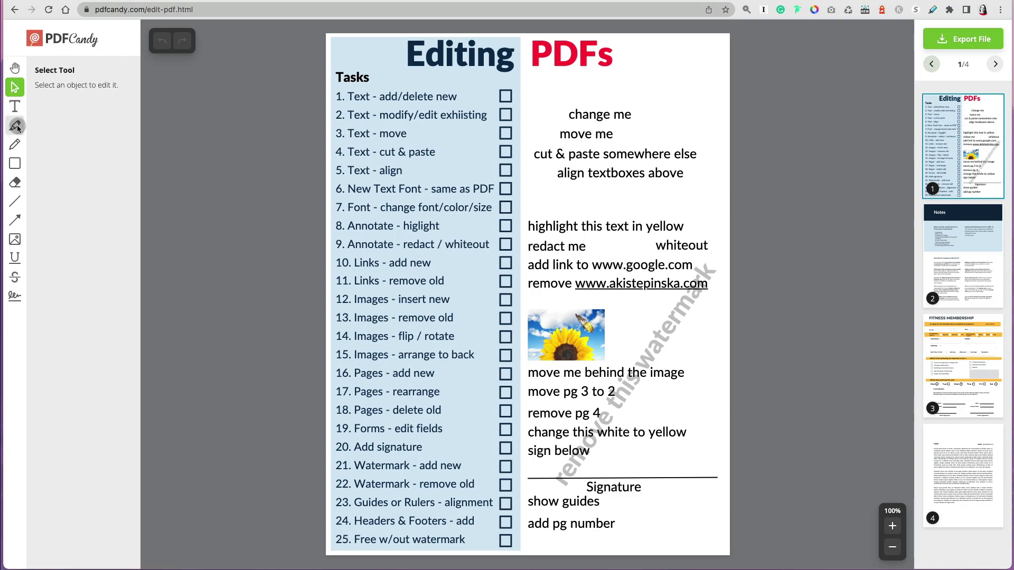
Highlight 'somewhere else', 'align textboxes above', 'move me' and 'highlight this text in yellow' in yellow at 35% opacity
left_click(16, 126)
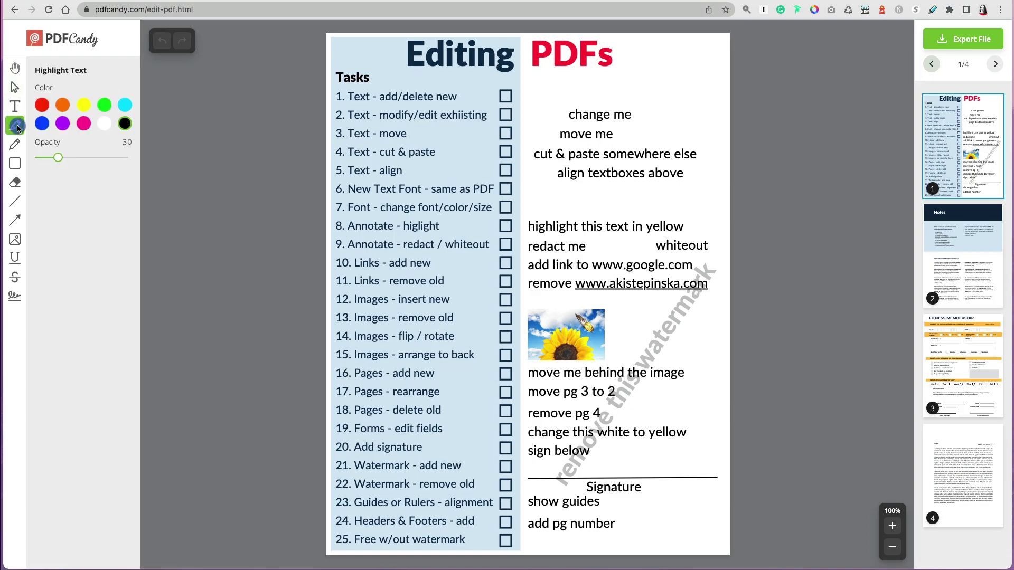
left_click(83, 107)
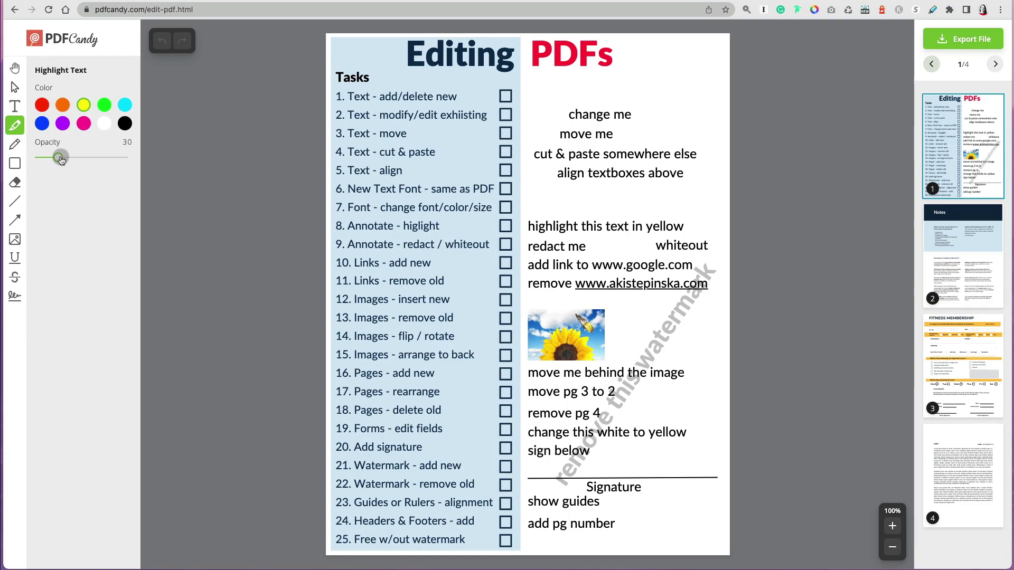
left_click_drag(59, 158, 63, 158)
left_click_drag(535, 154, 655, 155)
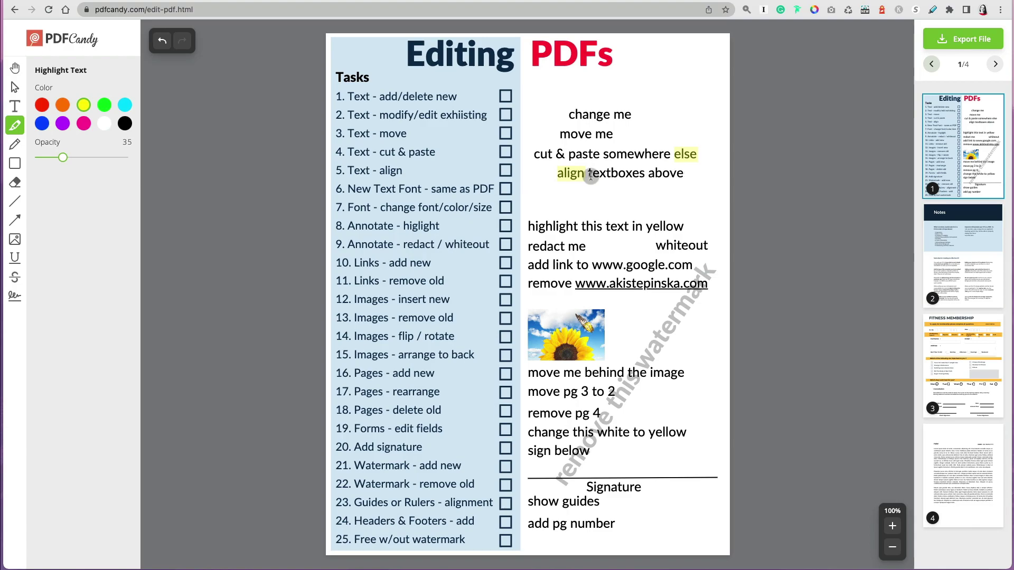
left_click_drag(590, 176, 588, 174)
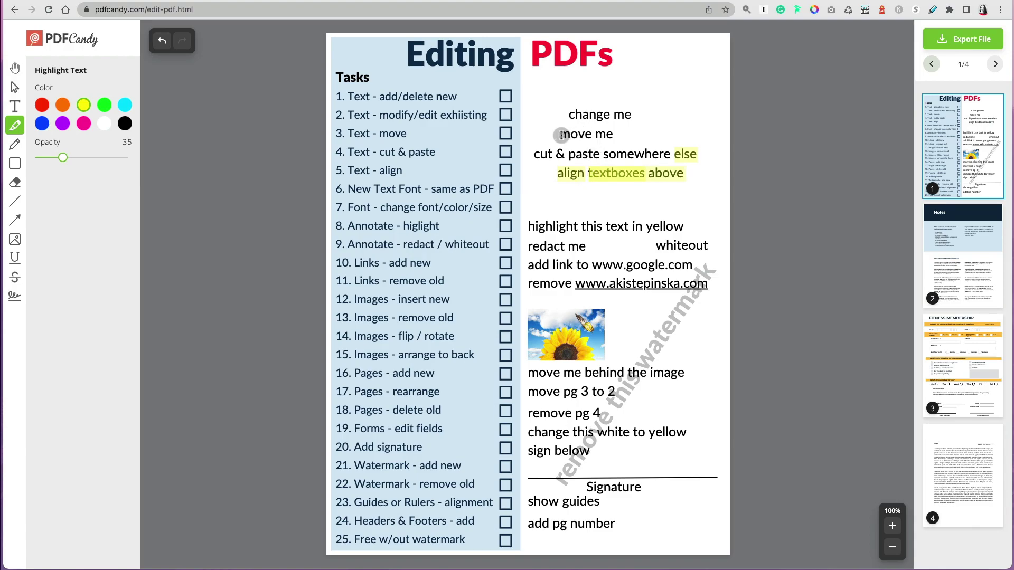
left_click_drag(611, 136, 611, 136)
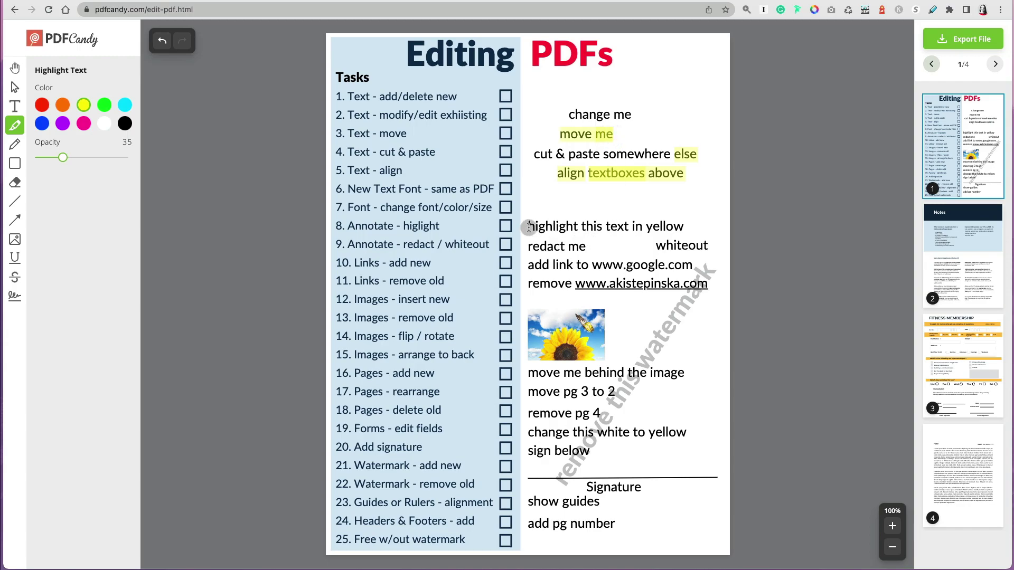
left_click_drag(529, 227, 687, 227)
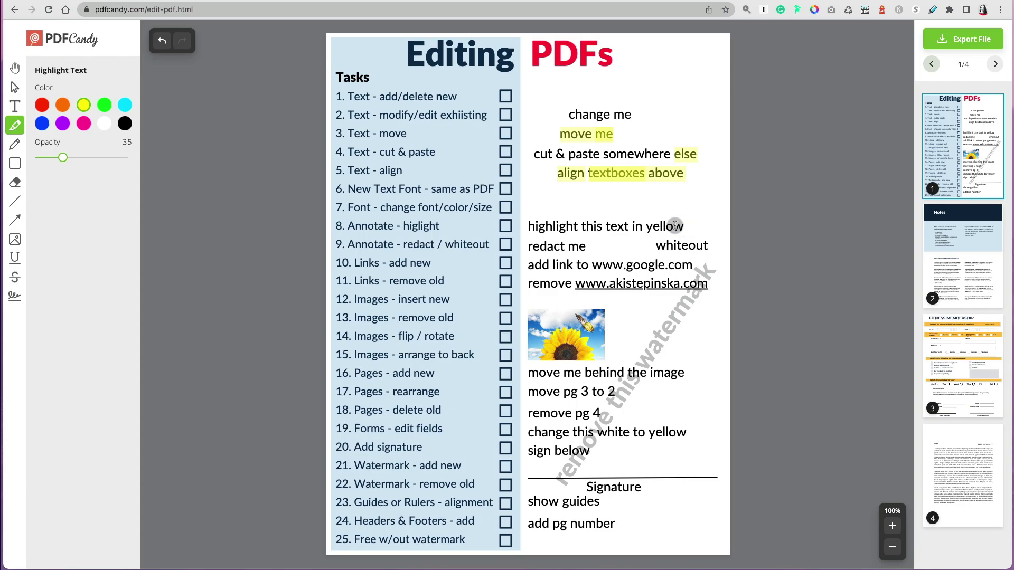
left_click_drag(529, 223, 560, 228)
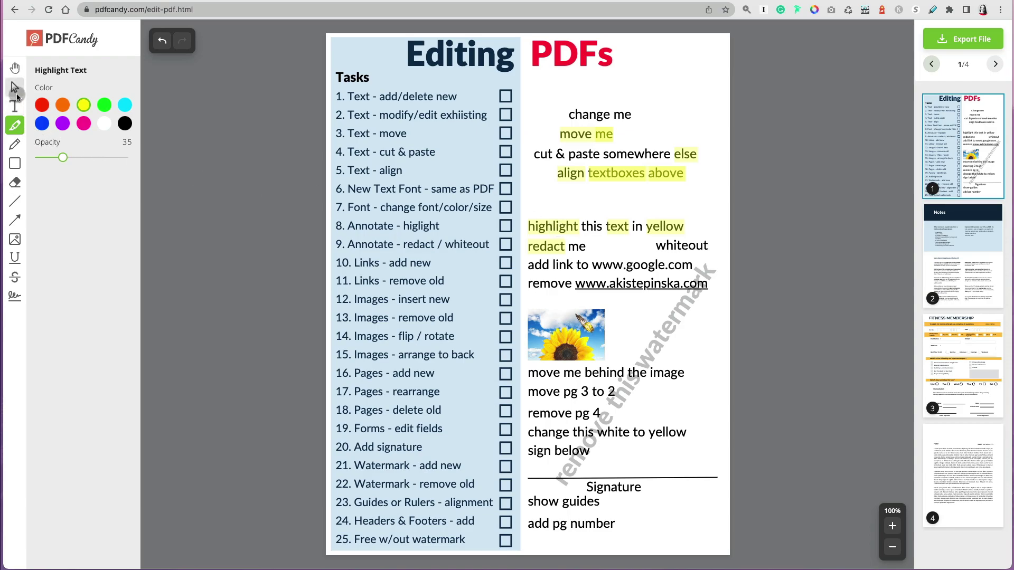
Draw a green, size-3 freehand underline beneath 'align textboxes above', plus a short extra stroke
left_click(15, 87)
left_click(588, 229)
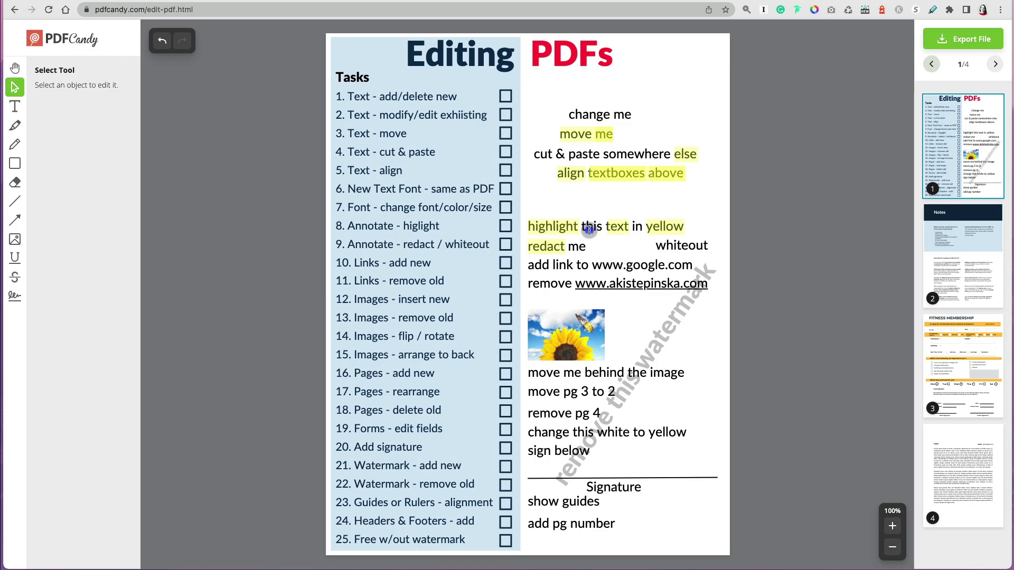
left_click(15, 145)
left_click(105, 189)
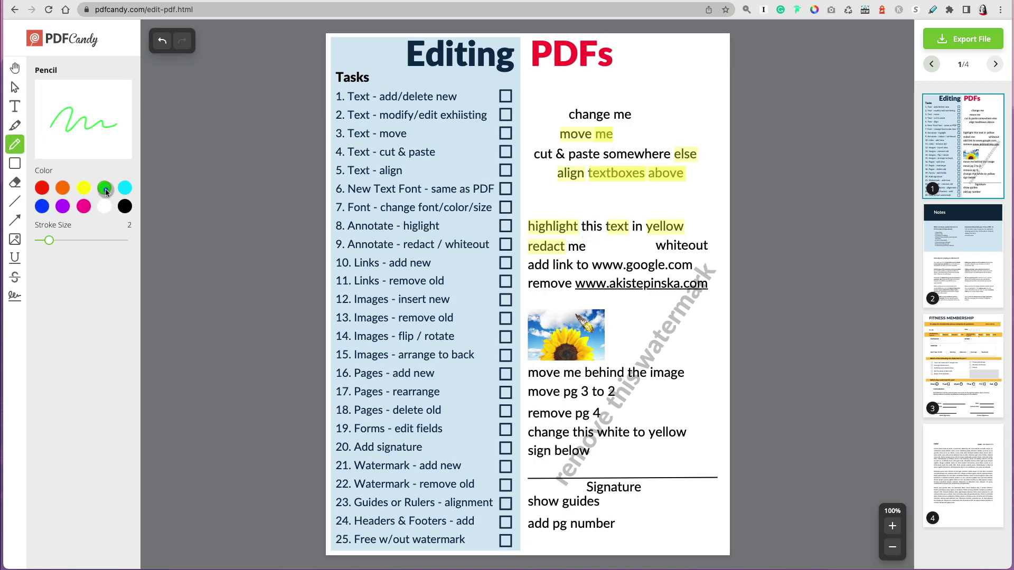
left_click_drag(54, 244, 58, 242)
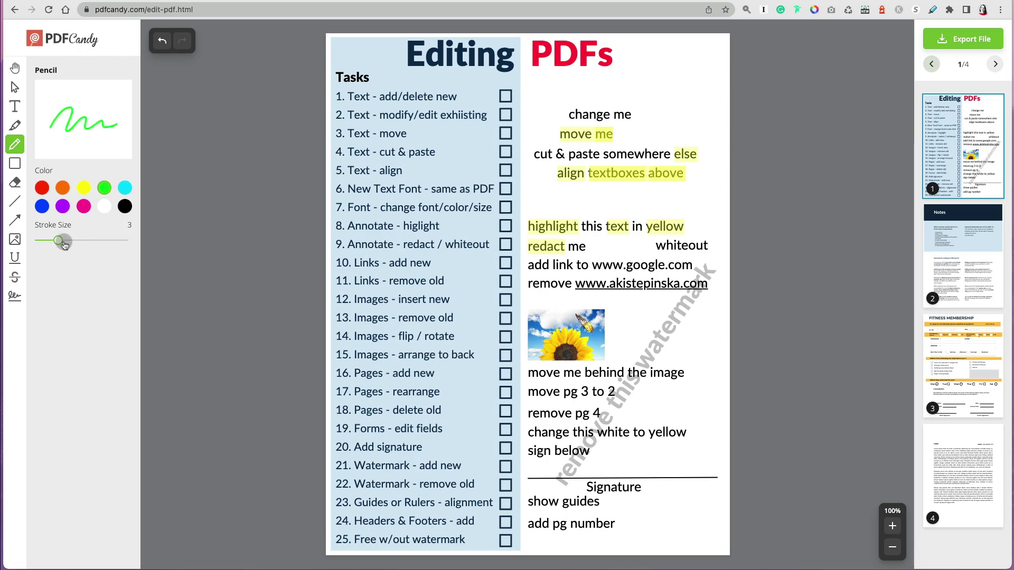
left_click_drag(557, 185, 686, 187)
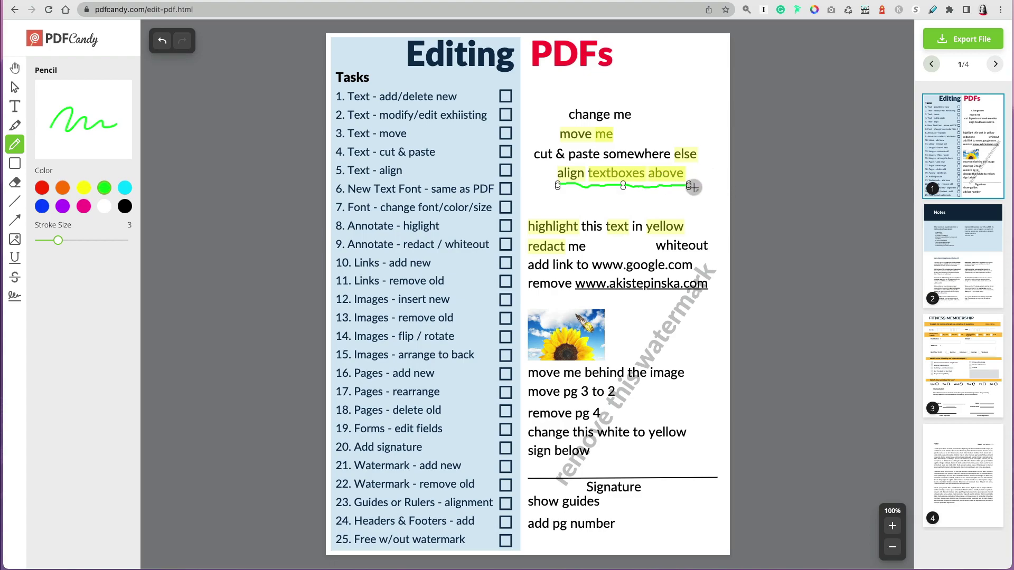
left_click_drag(687, 186, 695, 197)
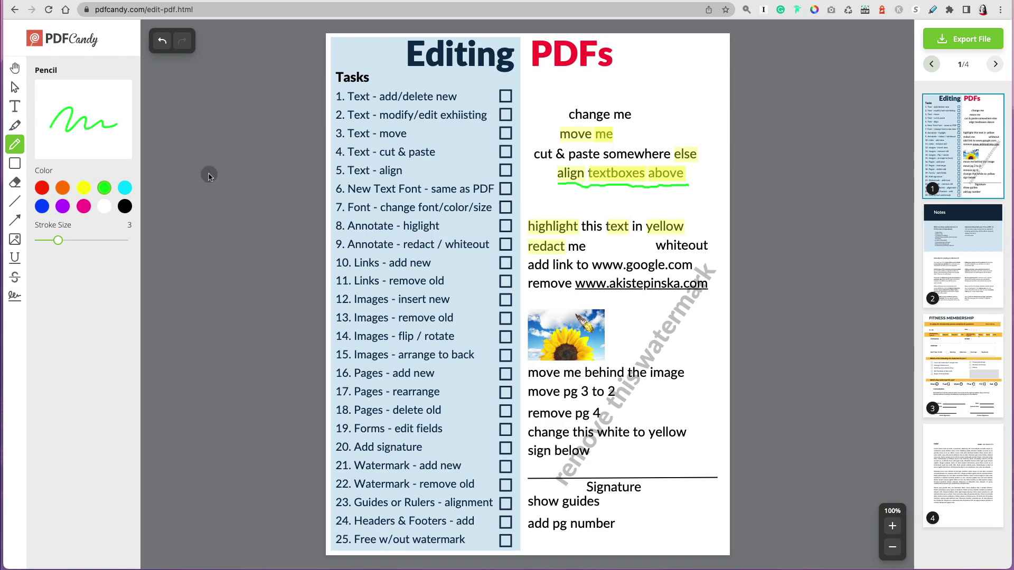
left_click(15, 163)
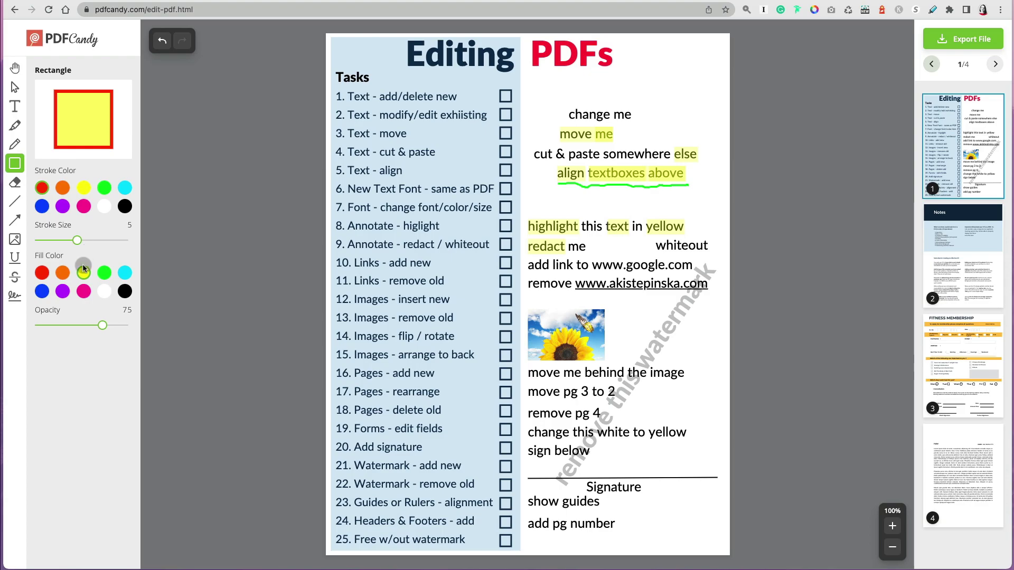
Box the 'change me' text block with a rectangle: 0 fill opacity, blue outline, stroke size 3
left_click_drag(103, 325, 21, 326)
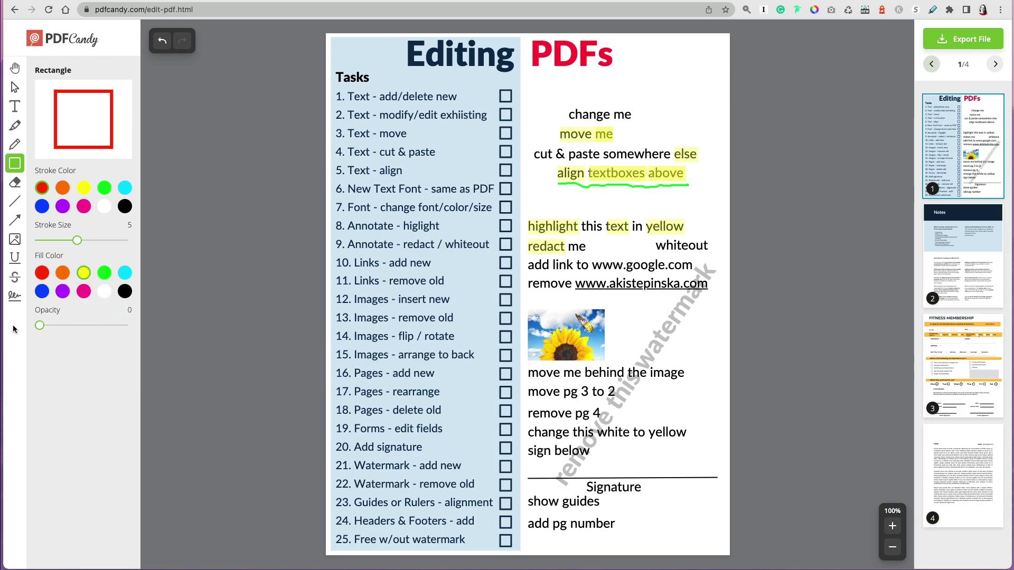
left_click(42, 206)
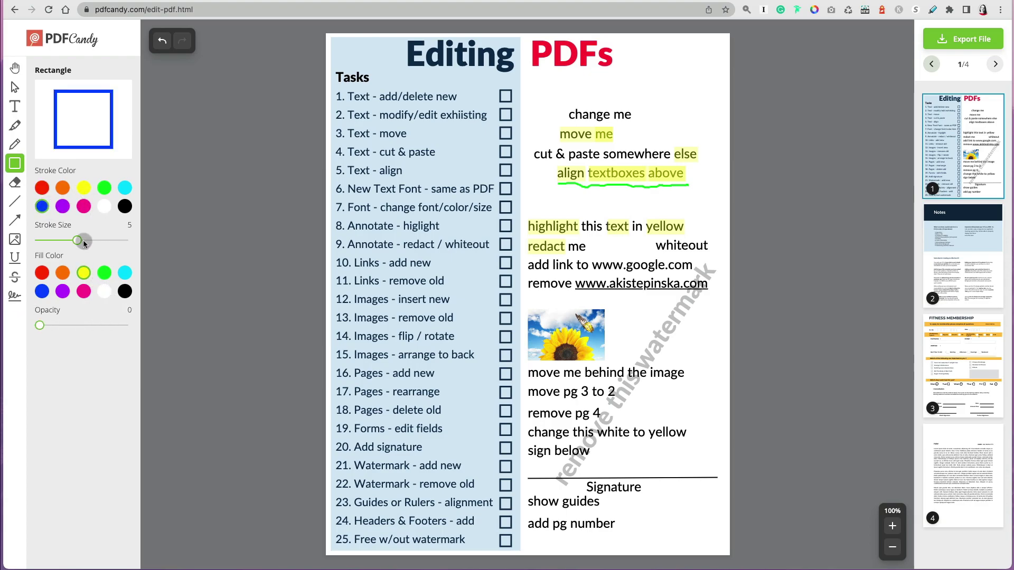
left_click_drag(77, 240, 59, 241)
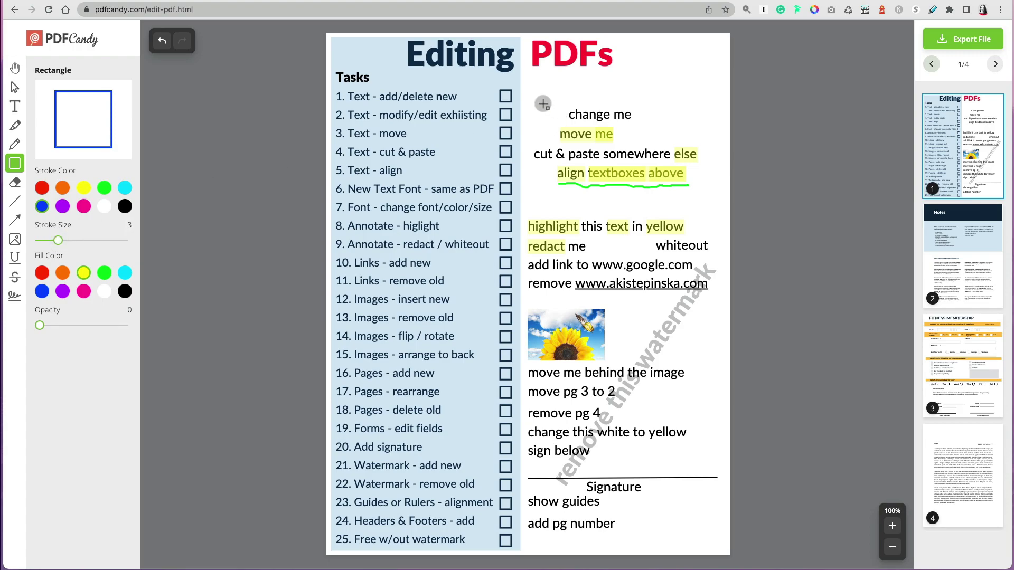
mouse_move(528, 92)
left_mouse_down()
mouse_move(660, 193)
mouse_move(707, 192)
left_mouse_up()
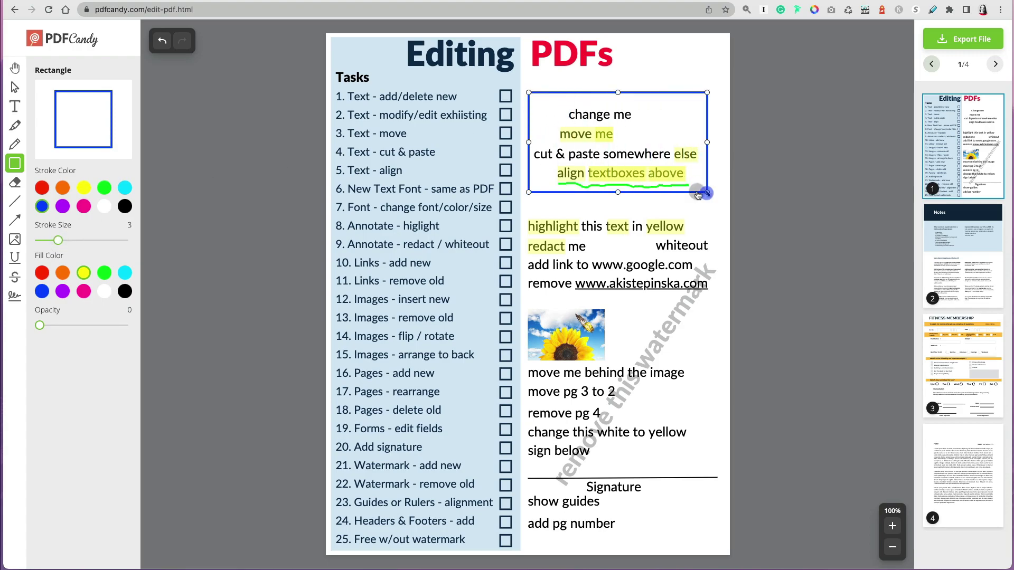
White out the words 'in yellow' on the first page
left_click(14, 183)
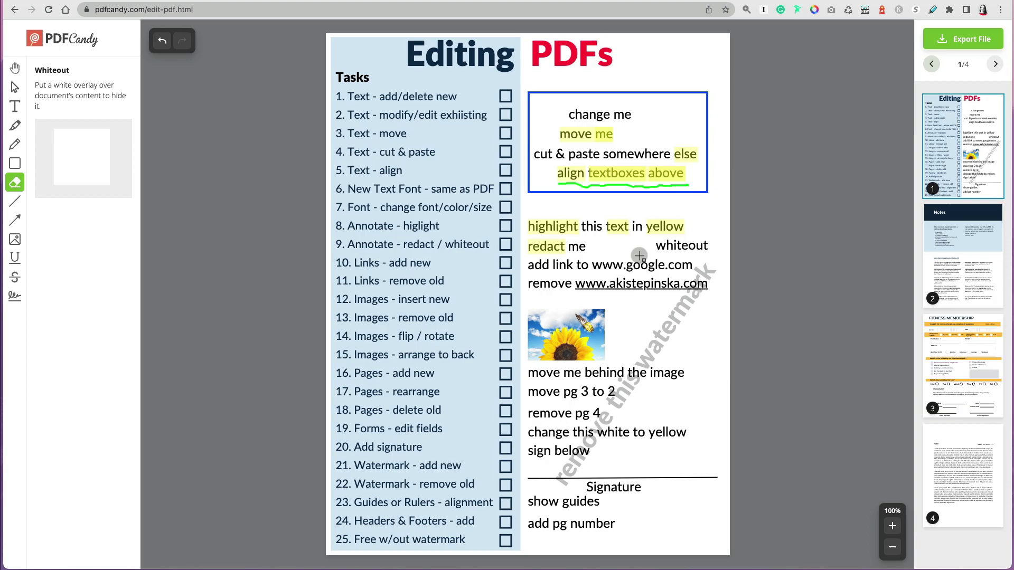
left_click_drag(685, 229, 665, 238)
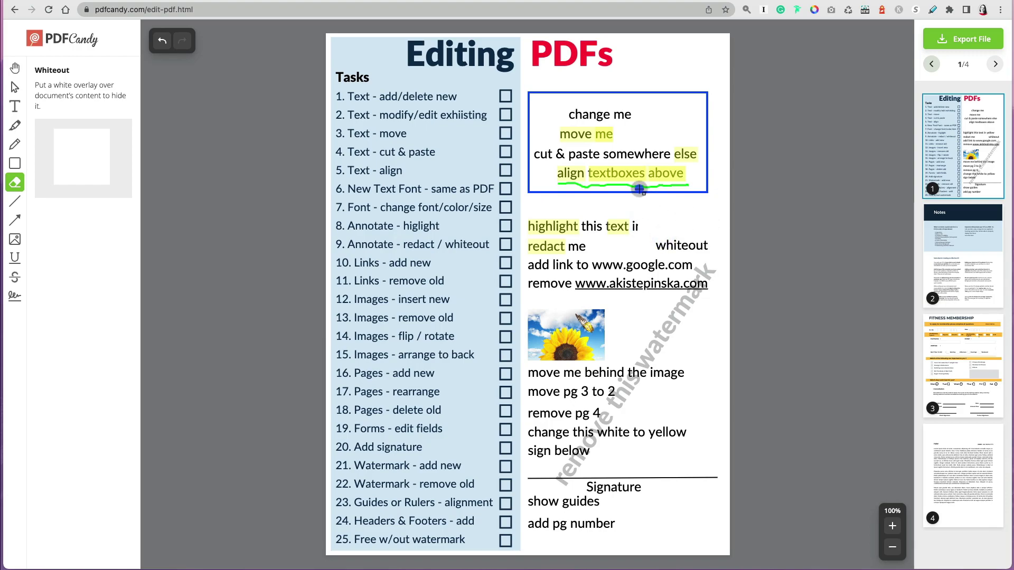
key("Escape")
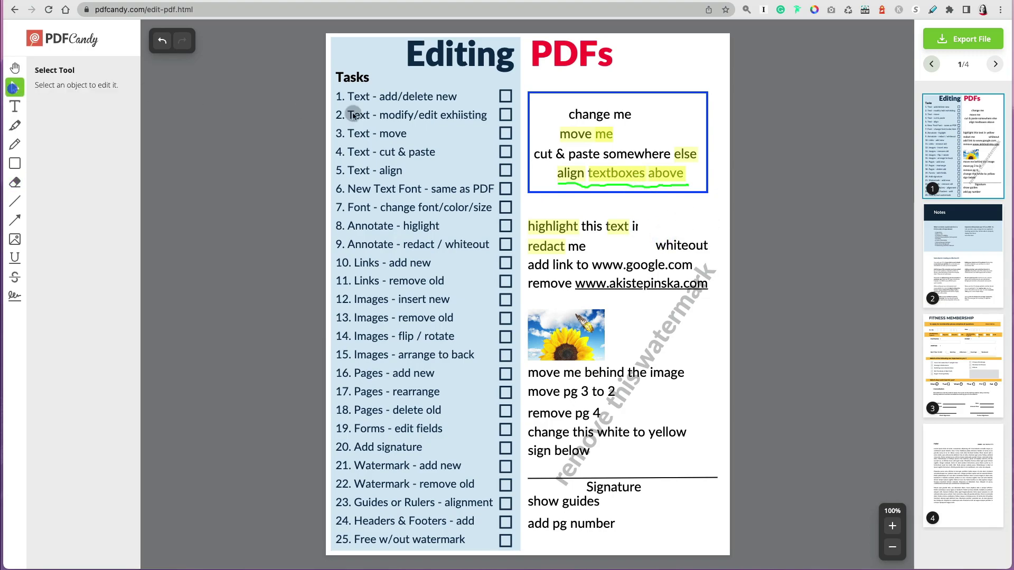
Delete the blue rectangle and the green freehand underline
left_click(560, 192)
key("Delete")
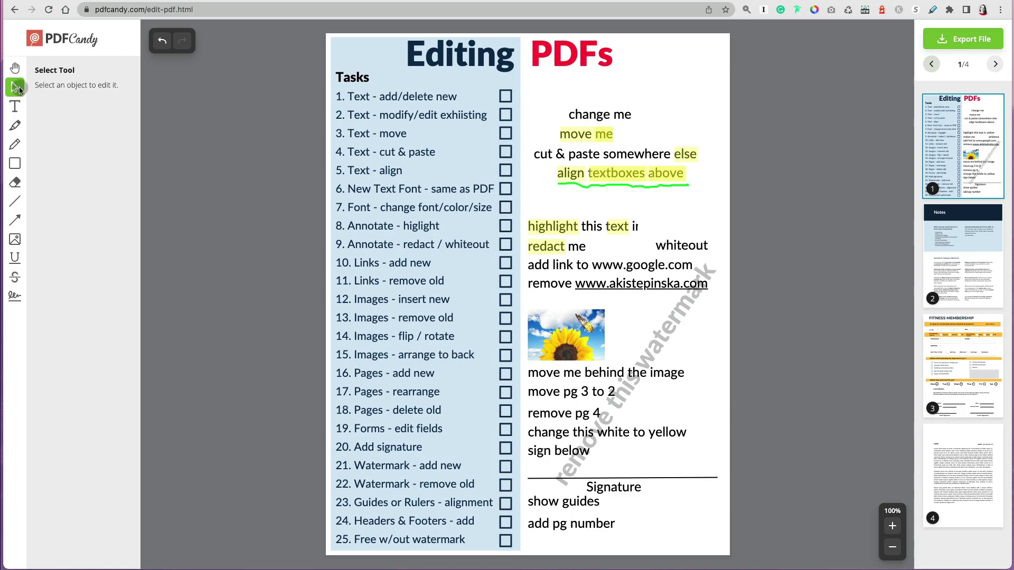
left_click(587, 185)
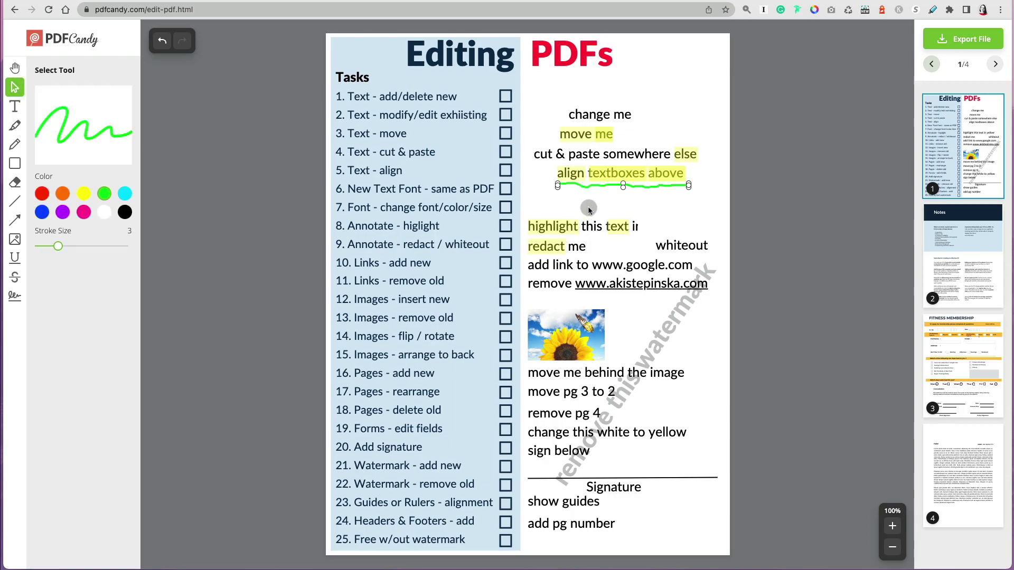
key("Delete")
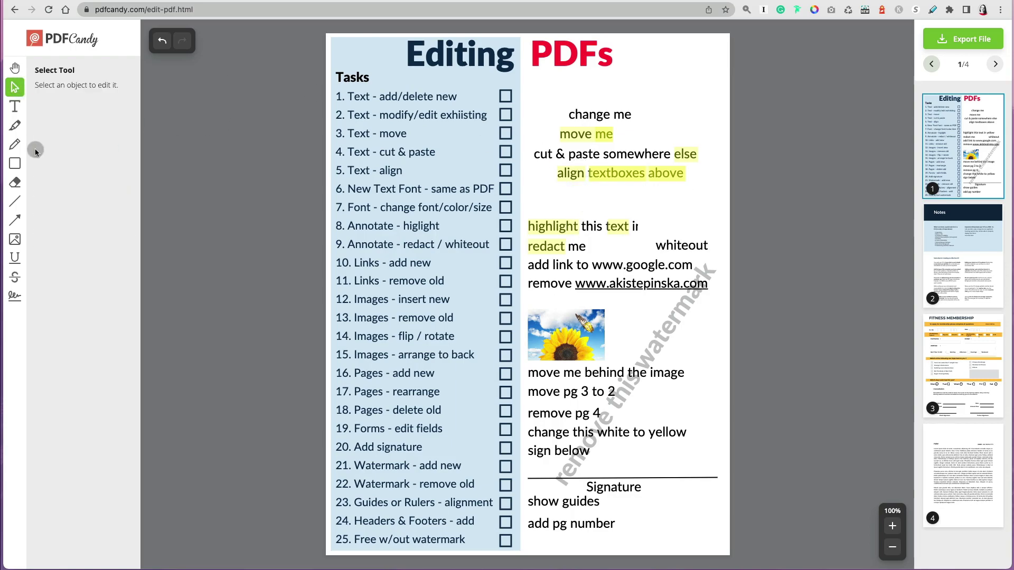
Add a bold, blue 'New Text' box and move it up just below 'PDFs'
left_click(17, 112)
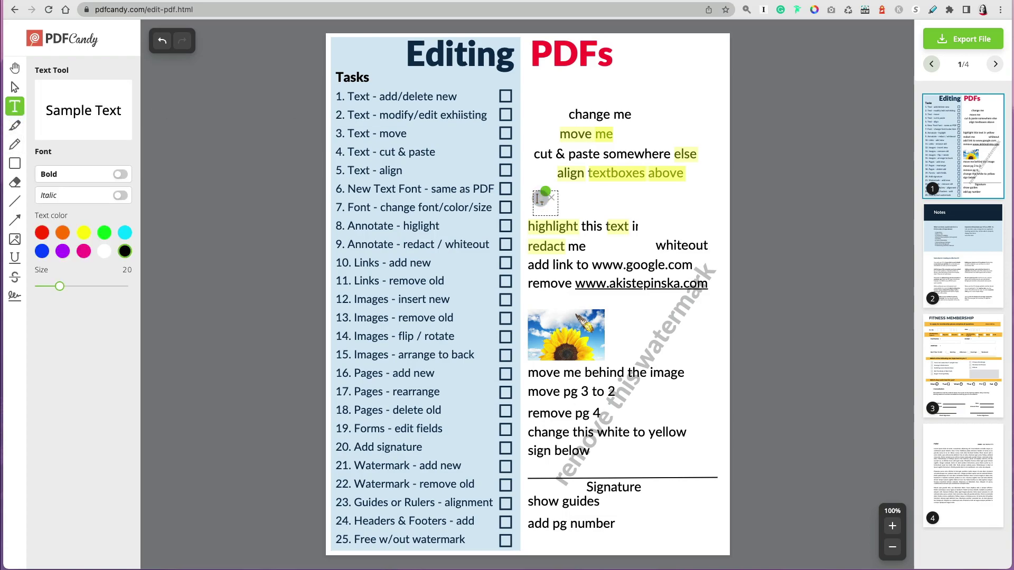
type("New Text")
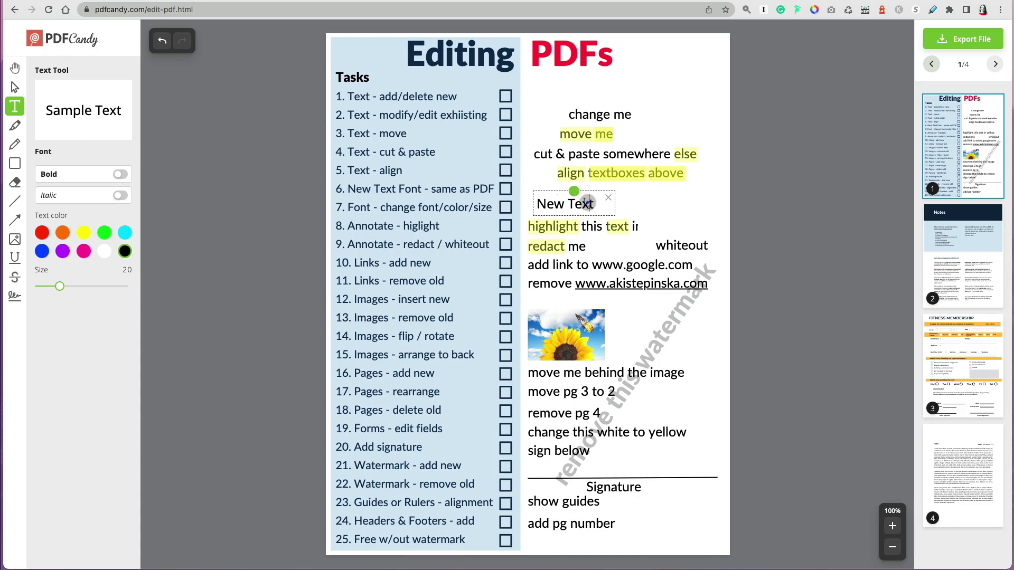
key("super+a")
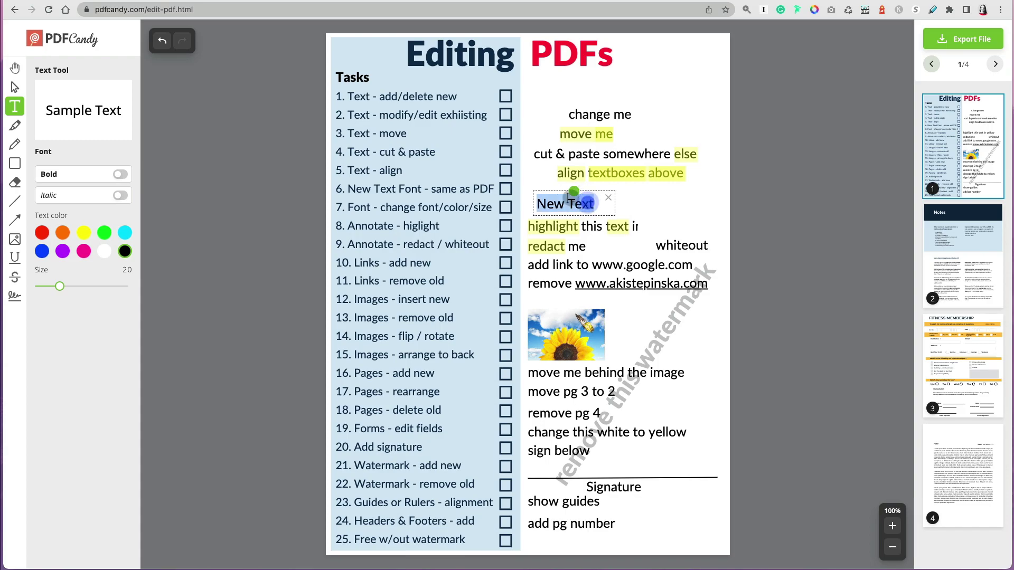
left_click(121, 175)
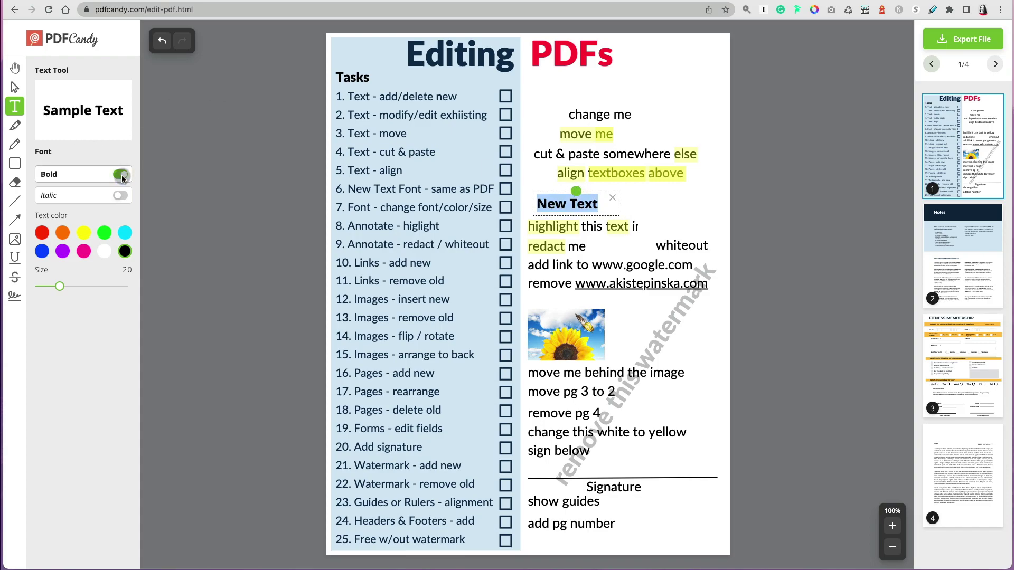
left_click(121, 196)
left_click(120, 195)
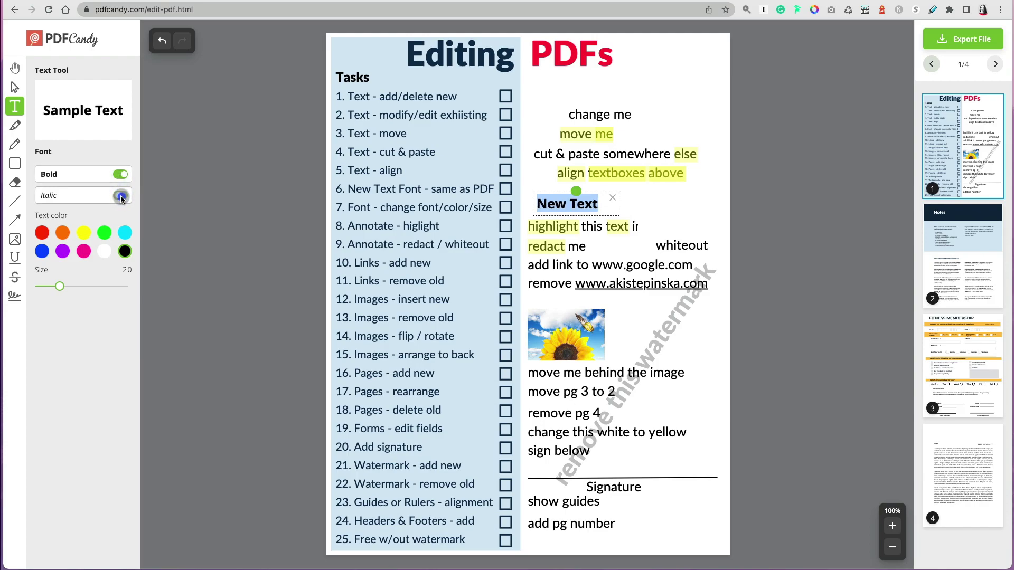
left_click(42, 252)
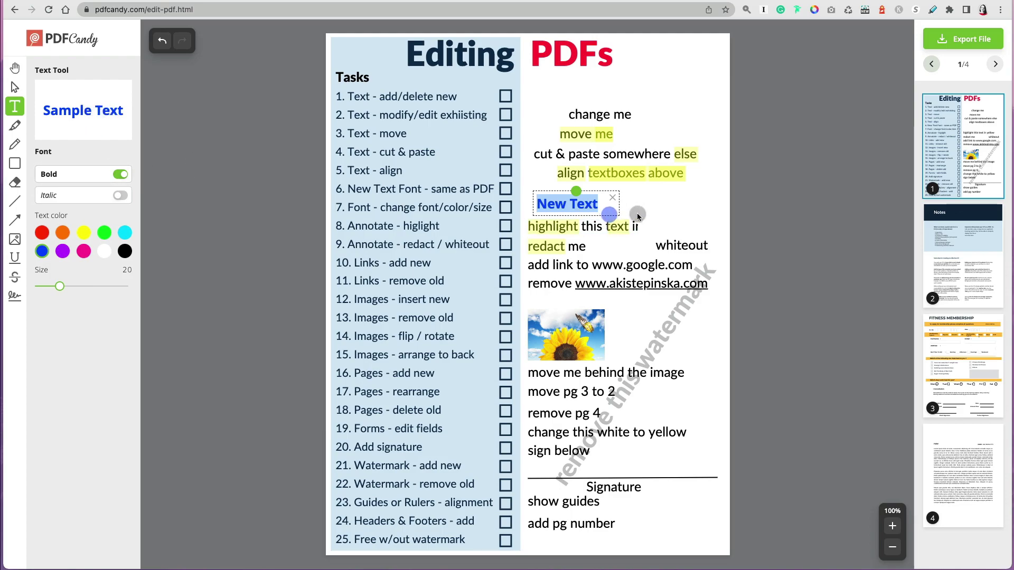
left_click_drag(577, 192, 575, 76)
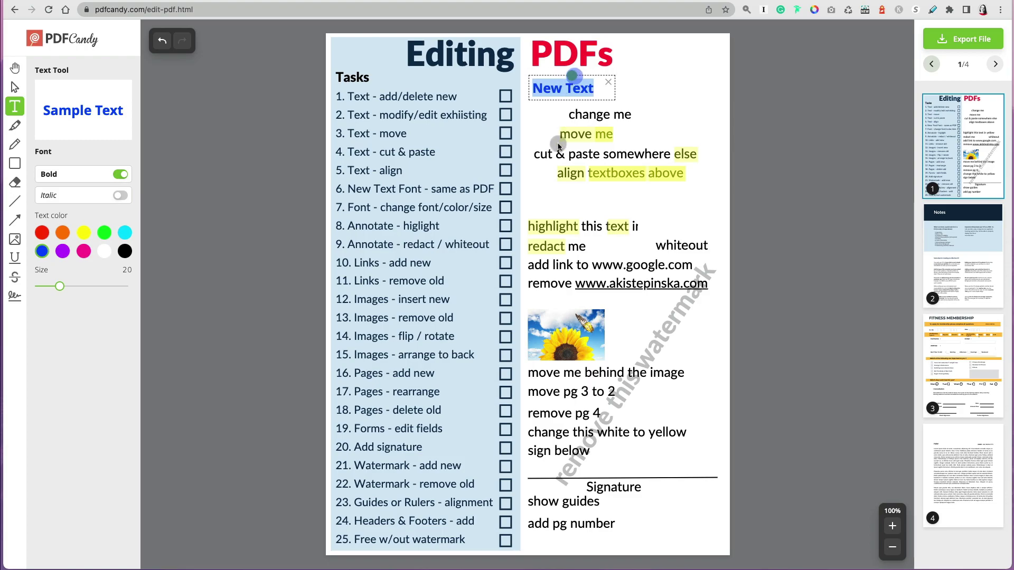
Nudge 'cut & paste somewhere else' left and move 'change me' up beneath 'New Text'
left_click(556, 162)
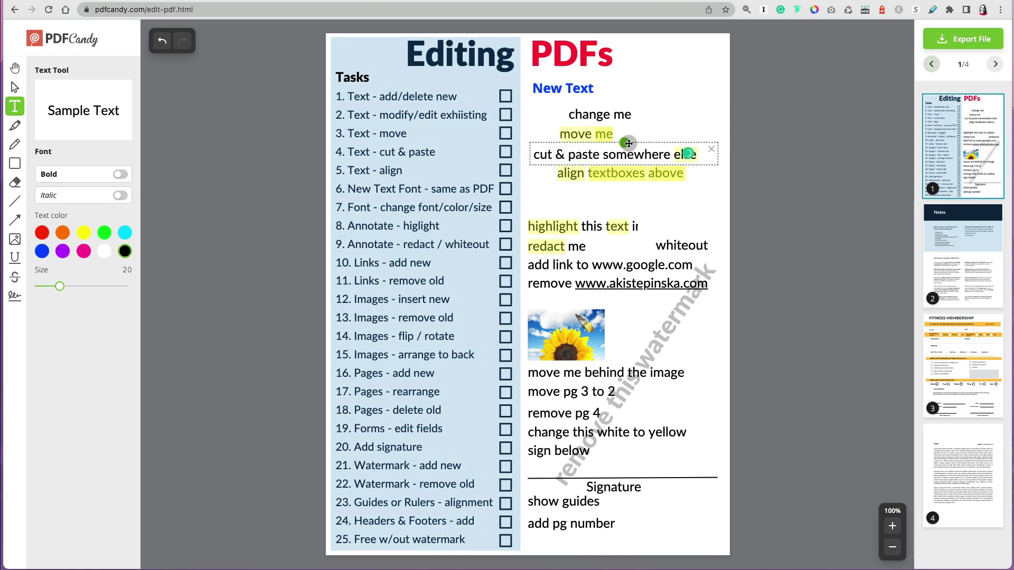
left_click_drag(623, 143, 620, 143)
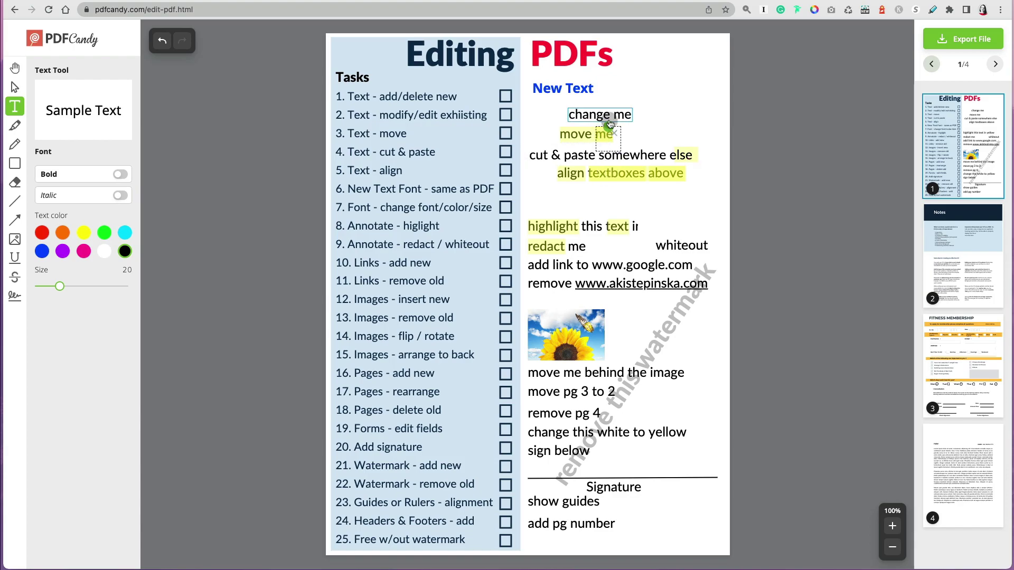
left_click(609, 124)
left_click_drag(608, 100, 575, 100)
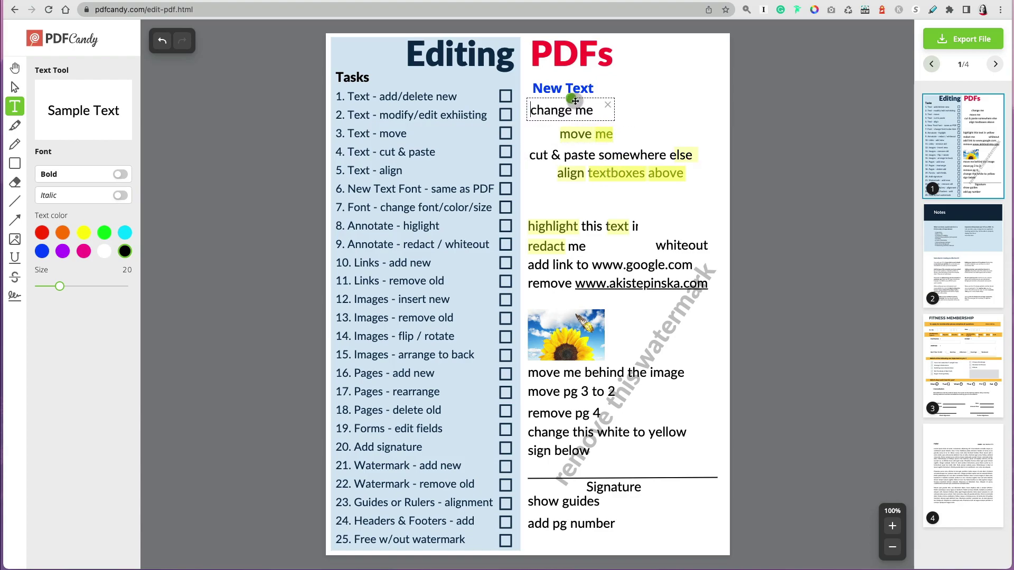
Lift 'highlight this text in yellow' to just below 'align textboxes above'
left_click(570, 224)
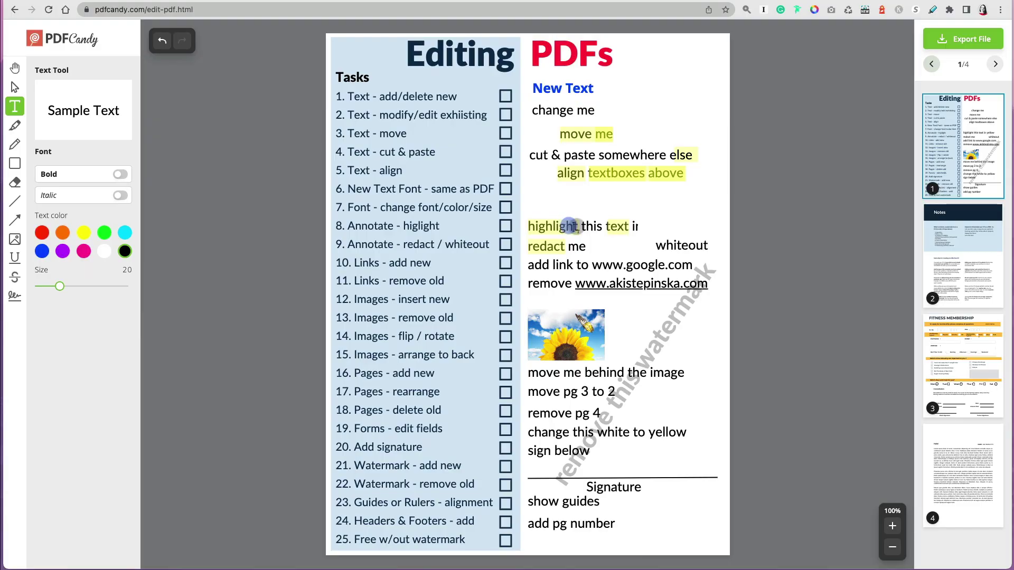
left_click_drag(619, 216, 619, 189)
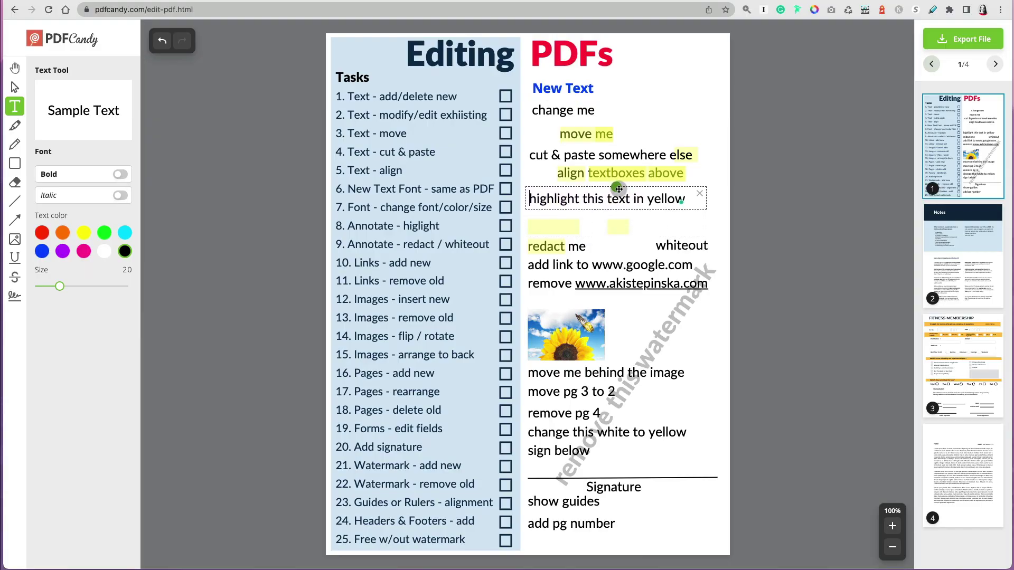
left_click(572, 229)
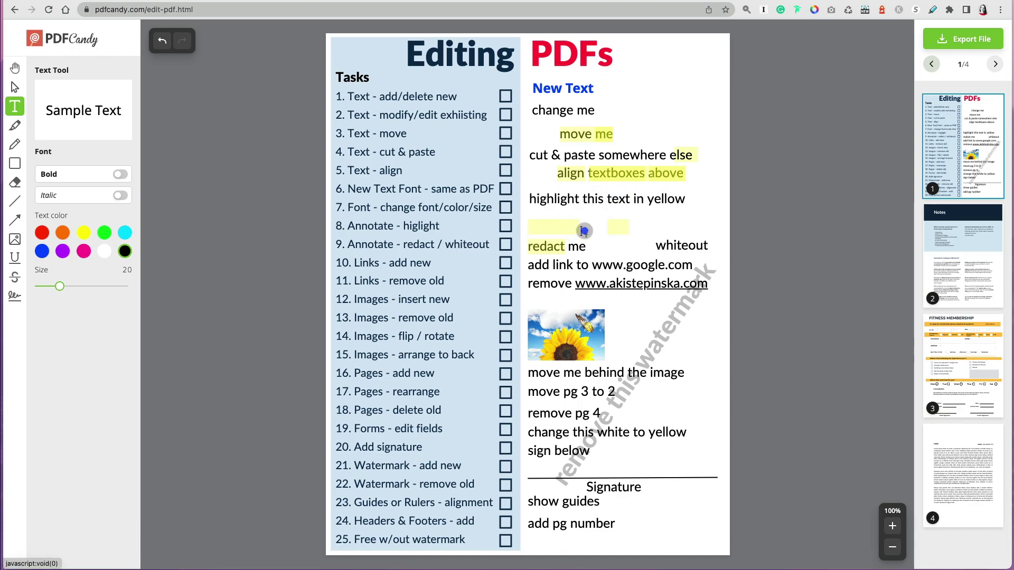
Draw a red straight line on page 1 from beside the sunflower image up to 'whiteout'
left_click(15, 87)
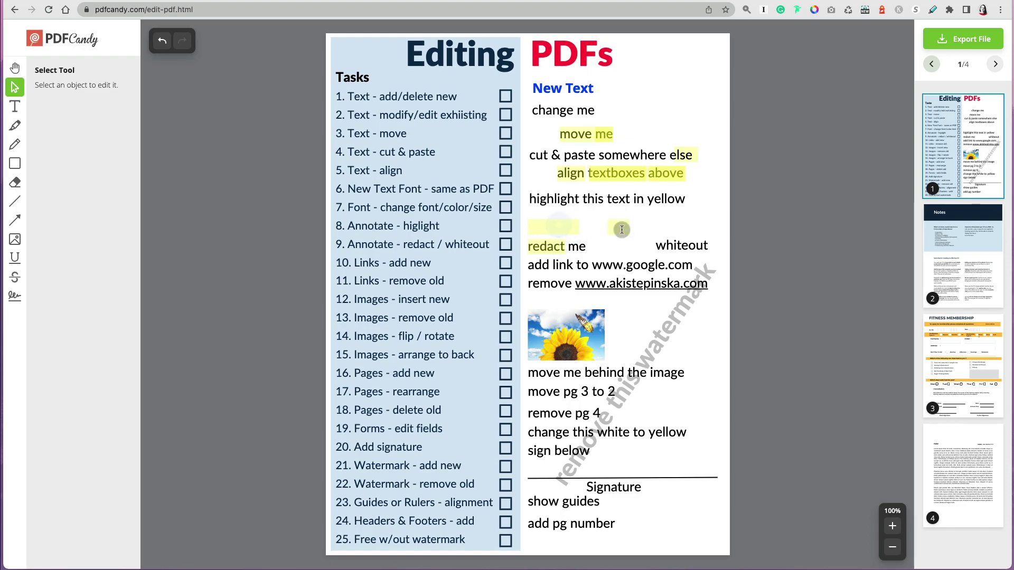
left_click(621, 230)
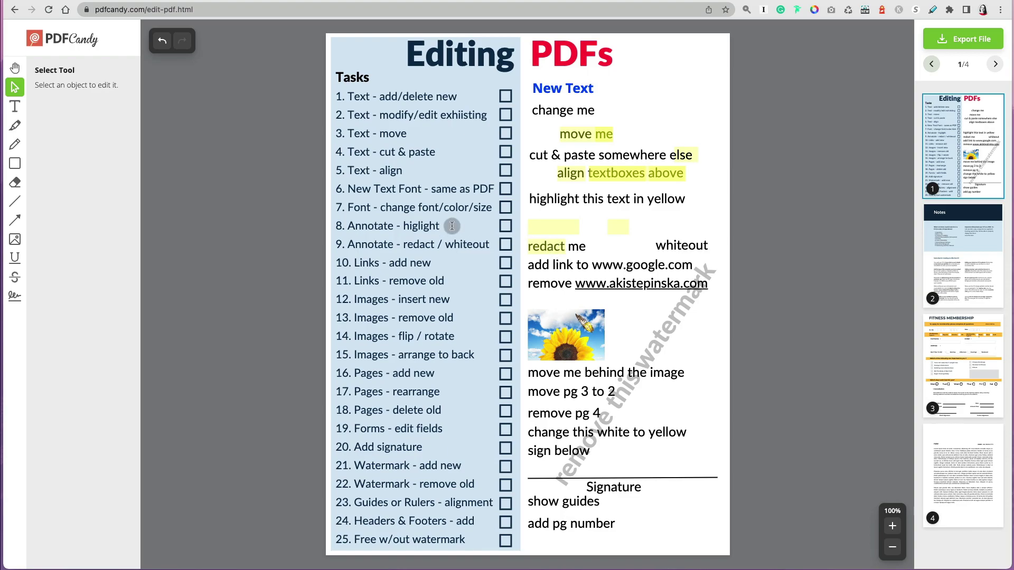
left_click(22, 200)
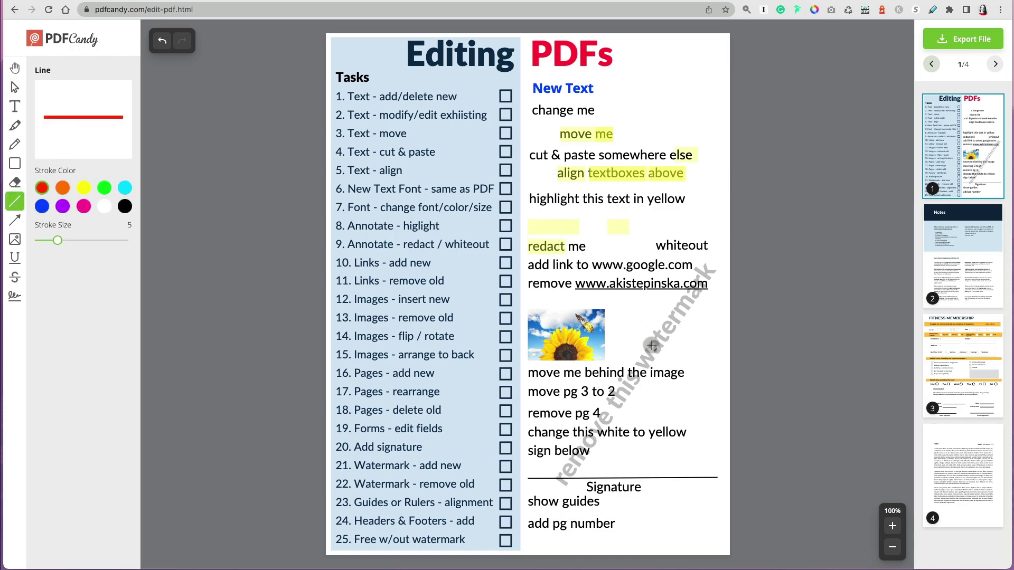
left_click_drag(679, 359, 687, 244)
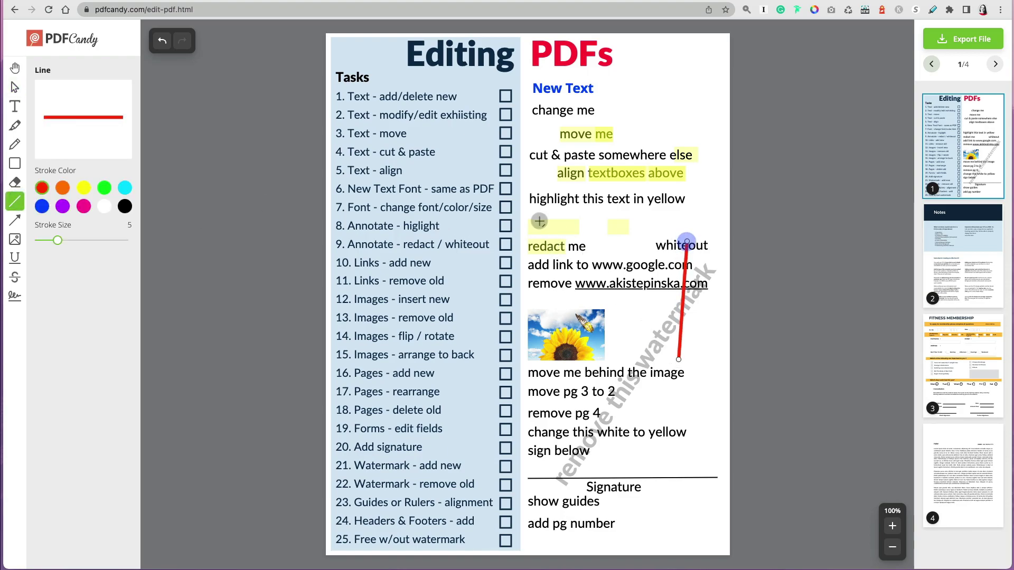
left_click(15, 220)
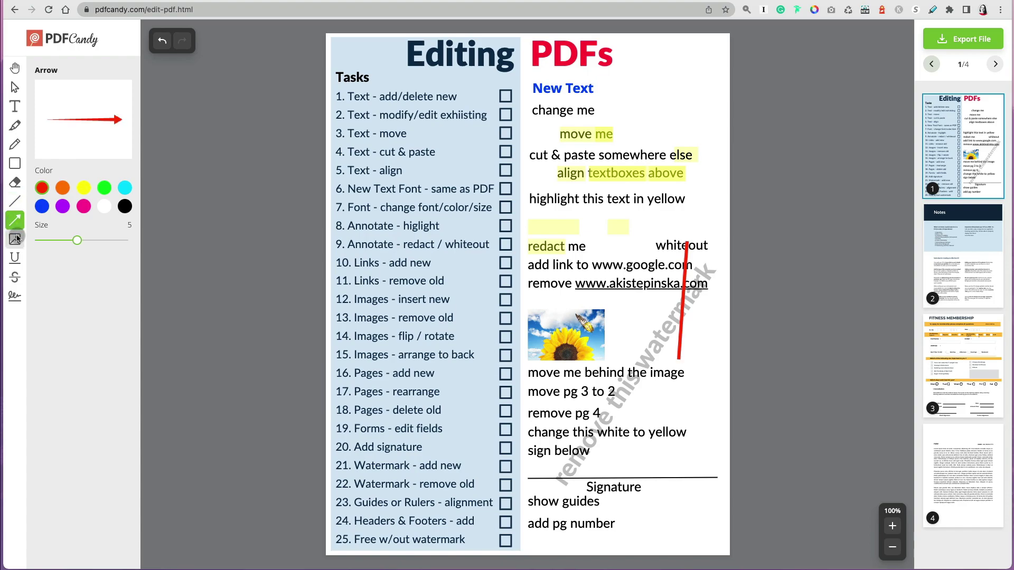
left_click(16, 239)
Insert the street photo under the highlight line and shrink it to a small corner-resized thumbnail
left_click(68, 175)
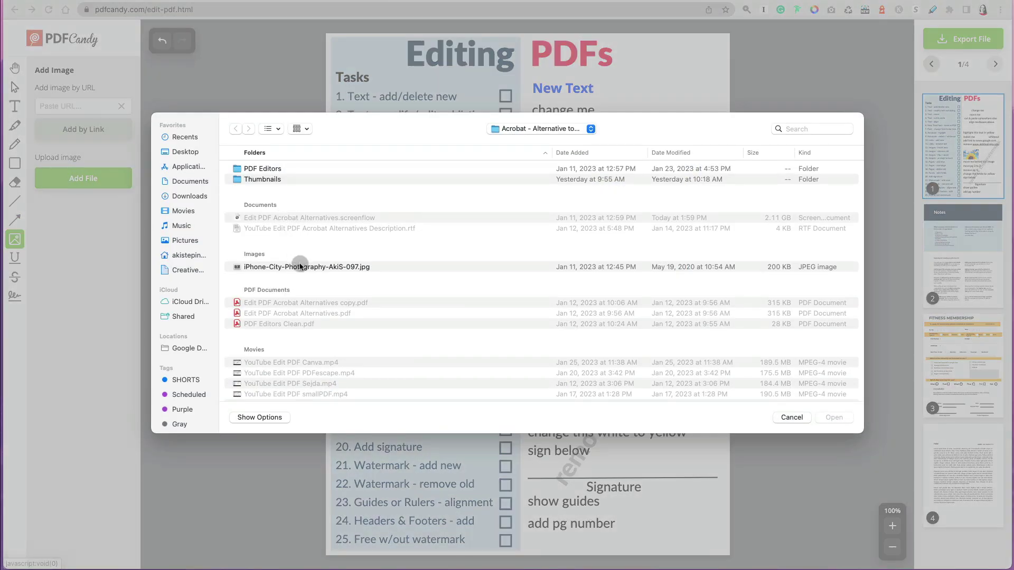
double_click(296, 266)
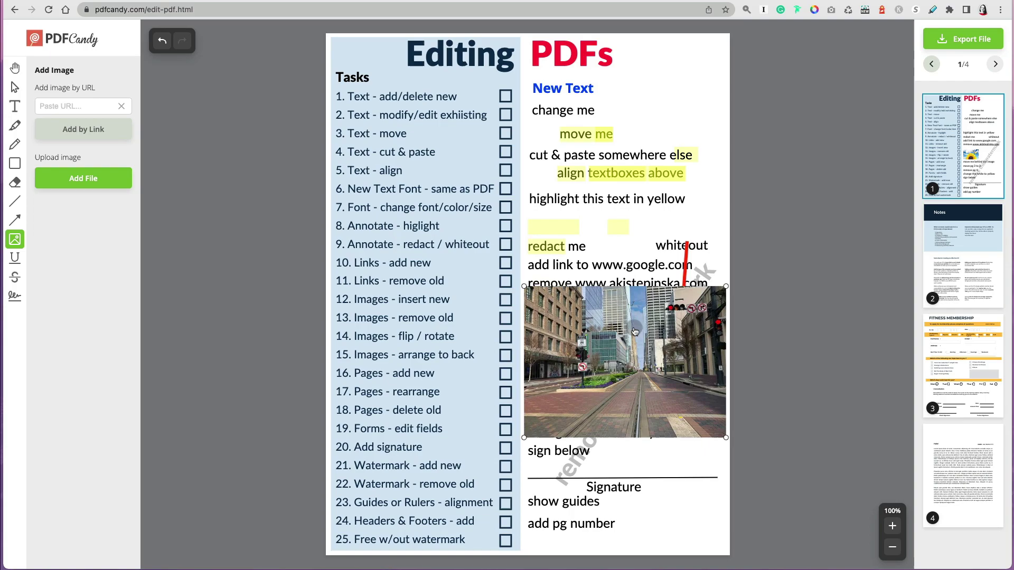
left_click_drag(635, 331, 631, 254)
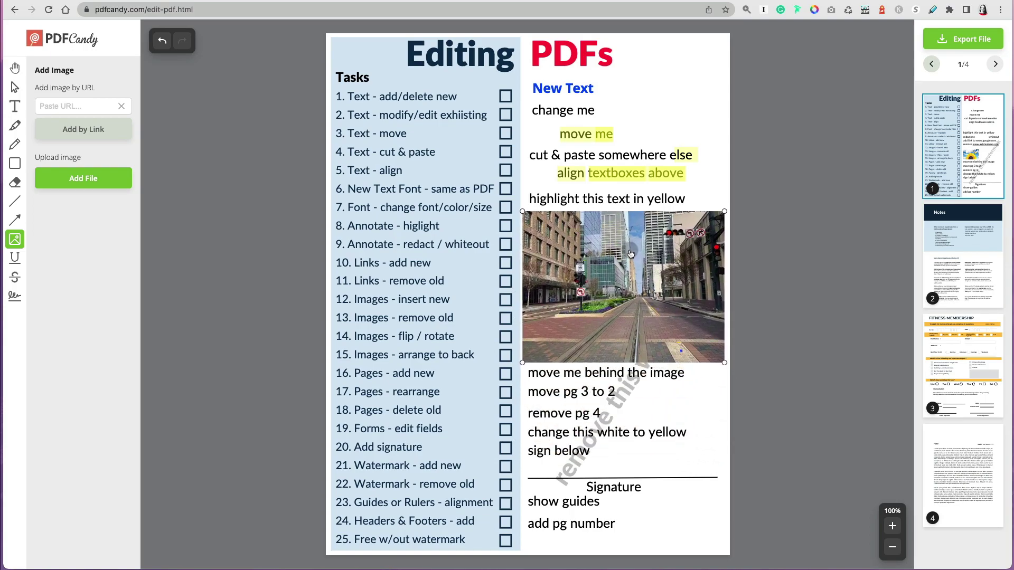
left_click_drag(724, 362, 649, 174)
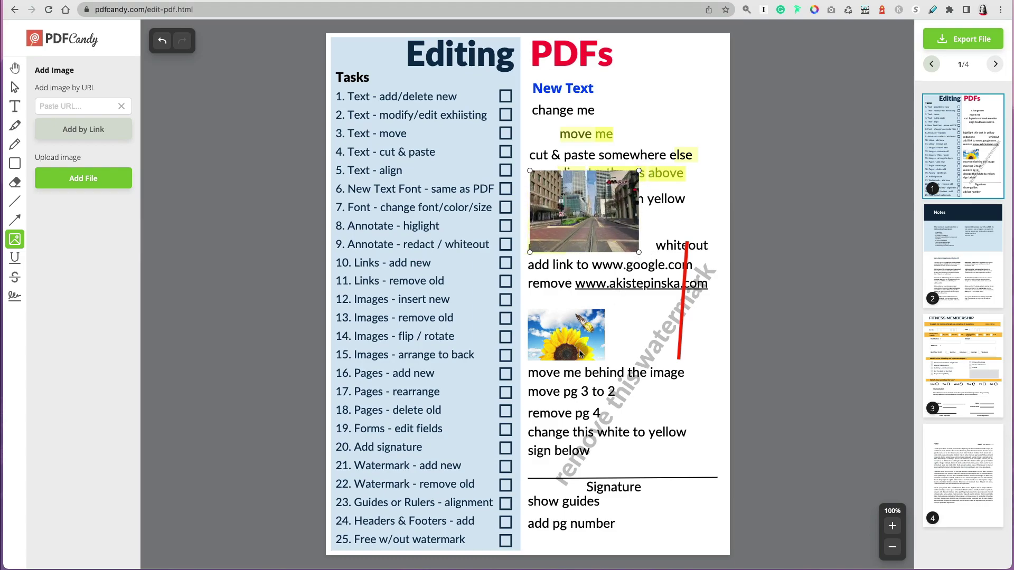
left_click(14, 68)
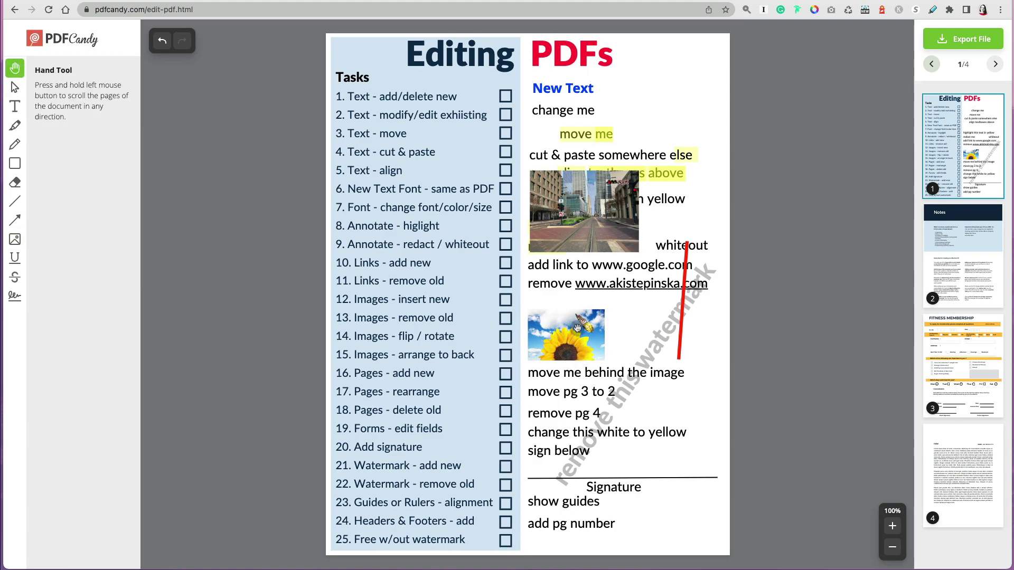
Draw a new hand-drawn signature and save it to the signature list
left_click(20, 289)
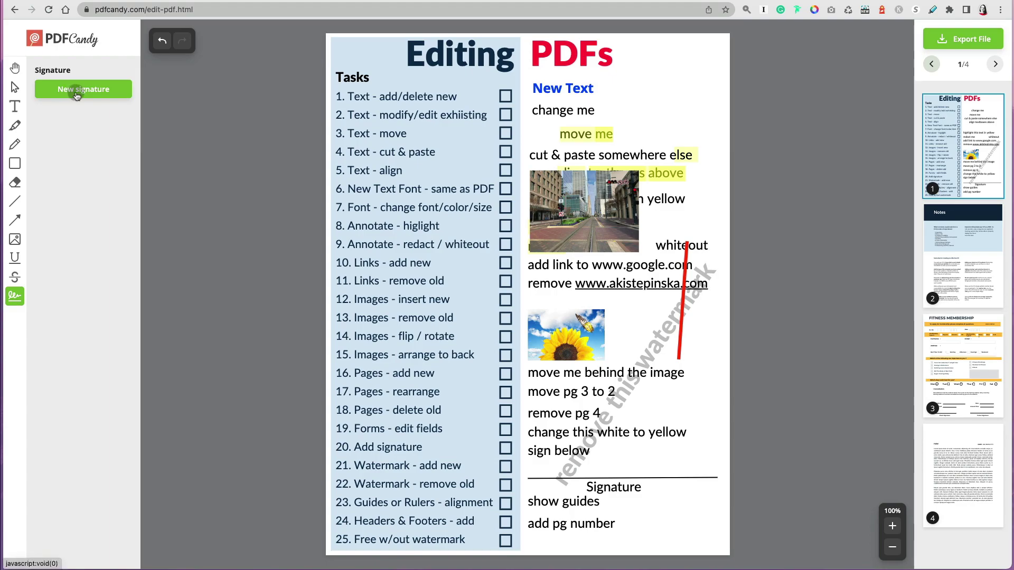
left_click(76, 91)
mouse_move(395, 277)
left_mouse_down()
mouse_move(440, 323)
mouse_move(597, 327)
left_mouse_up()
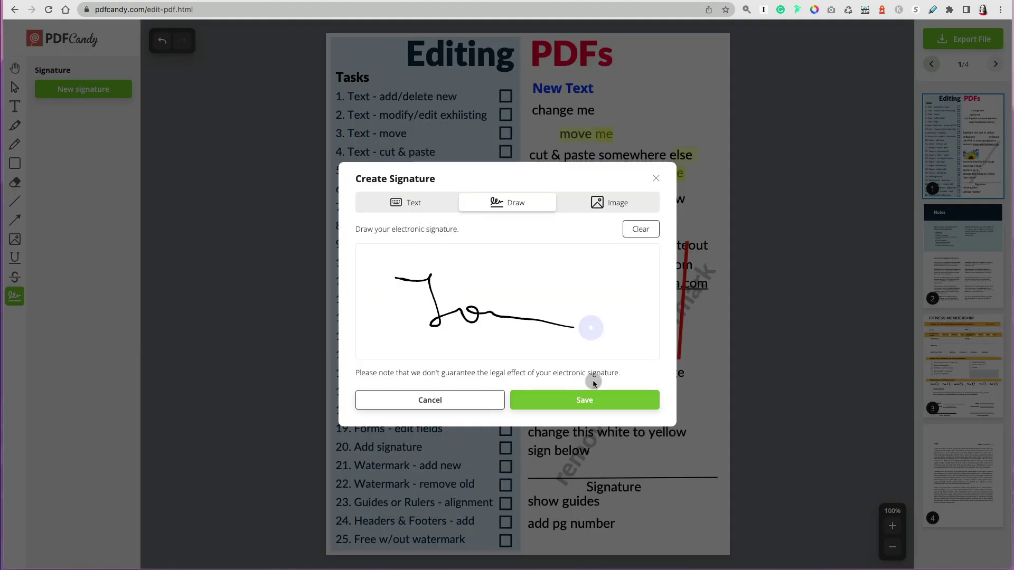
left_click(596, 399)
Place the saved signature on the Signature line, shrink it, then delete it
left_click(86, 131)
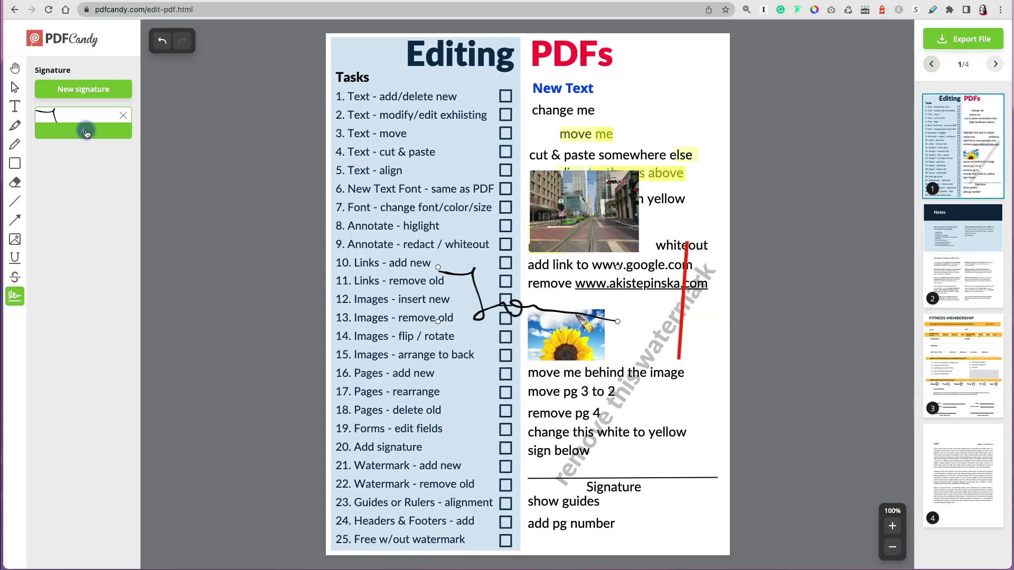
left_click_drag(517, 315, 631, 469)
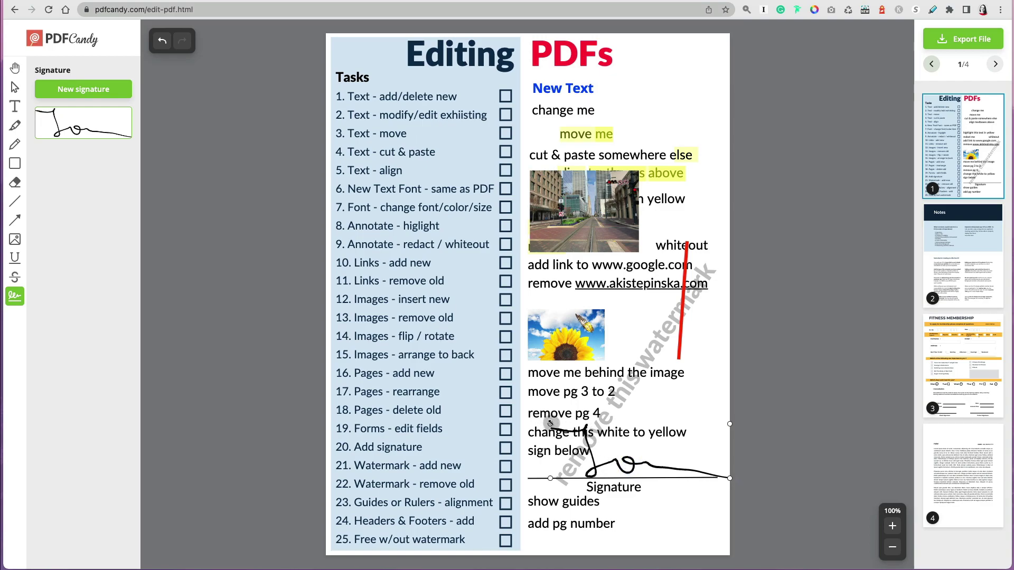
left_click_drag(550, 424, 591, 438)
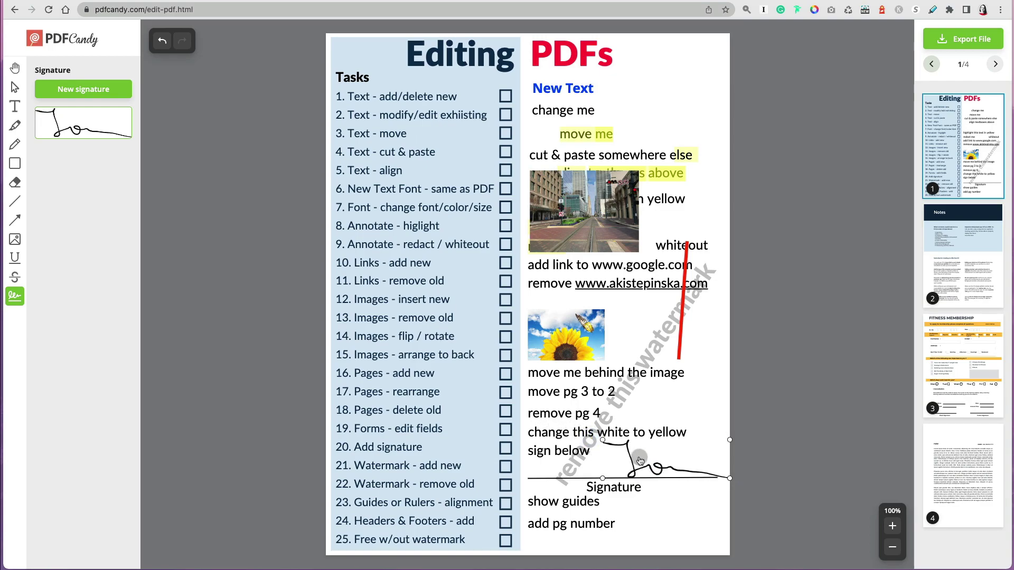
key("Delete")
Create and save a typed-text signature using the signer's name
left_click(81, 91)
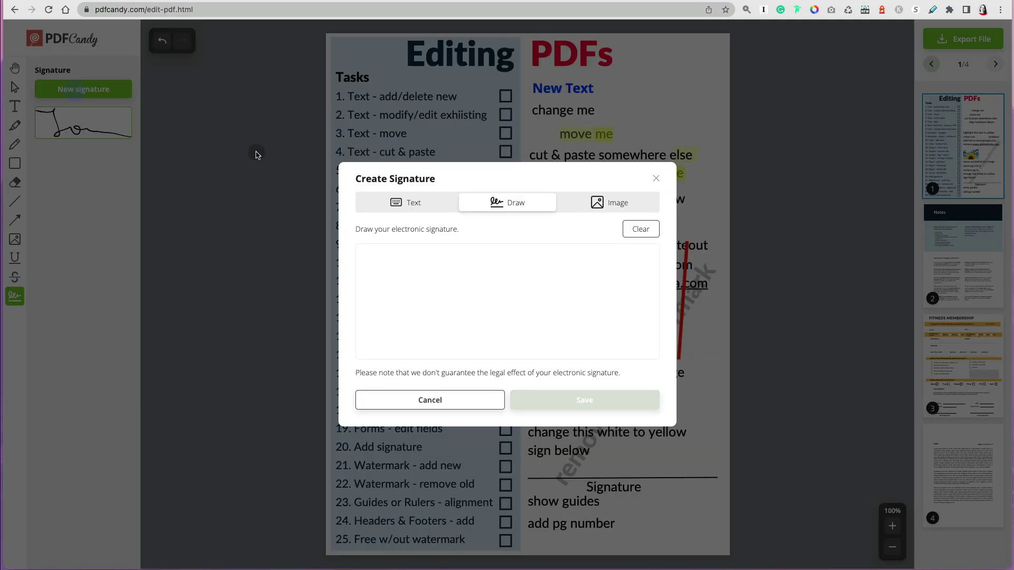
left_click(416, 205)
left_click(439, 254)
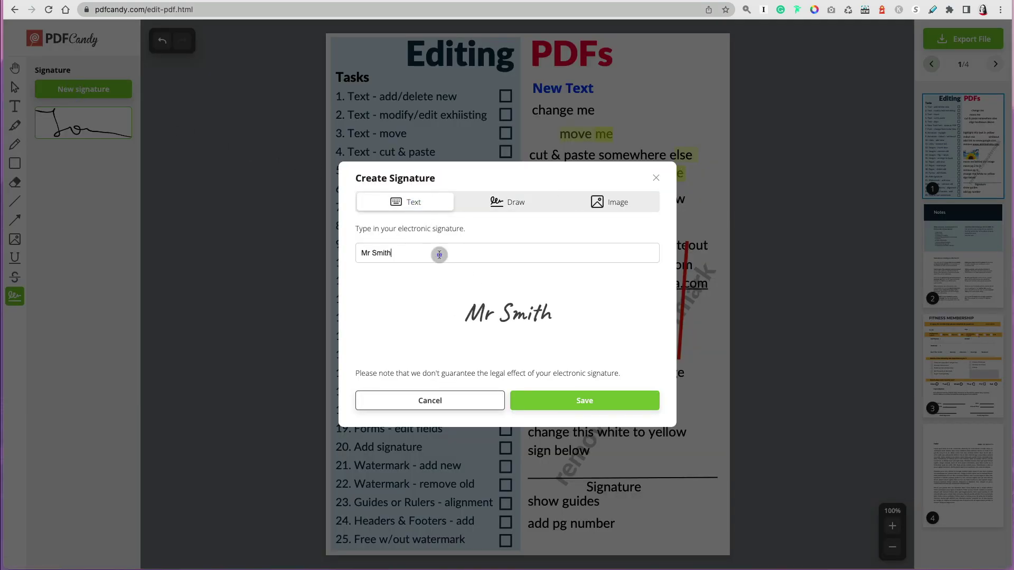
type("Jane ")
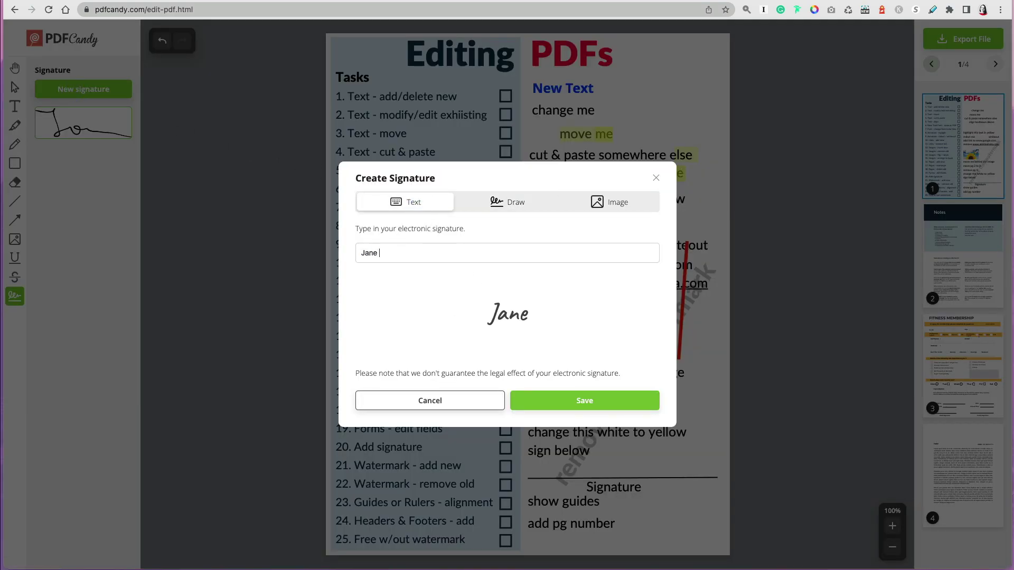
type("Doe")
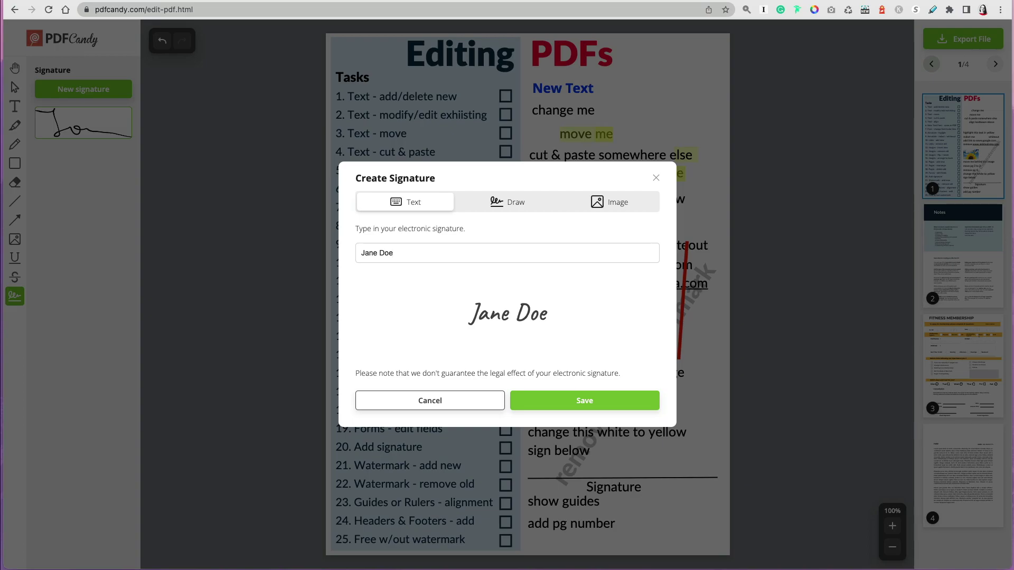
left_click(585, 401)
Place the typed signature on the Client Name line of page 3
mouse_move(94, 176)
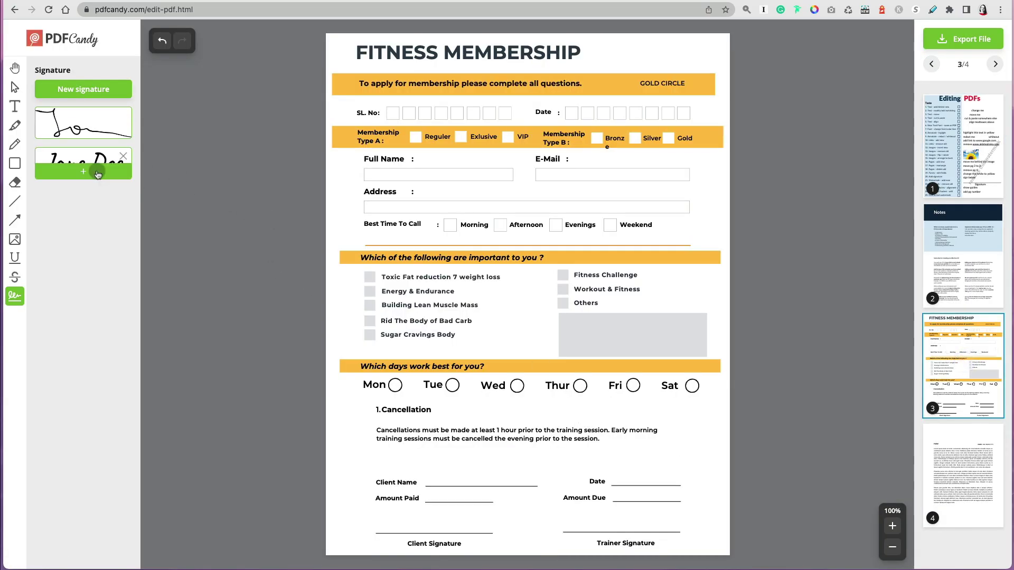
left_click(95, 172)
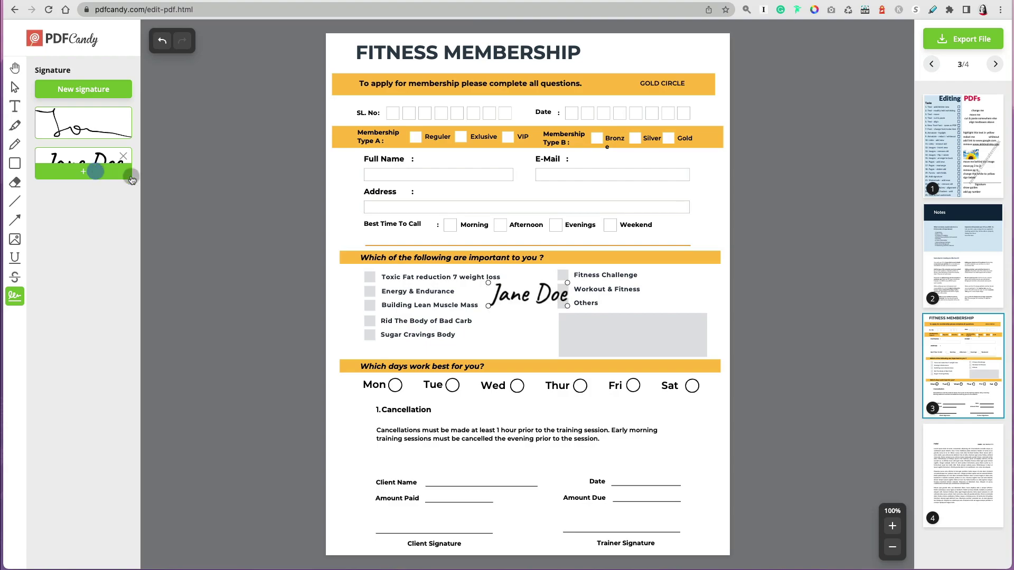
left_click_drag(534, 296, 495, 477)
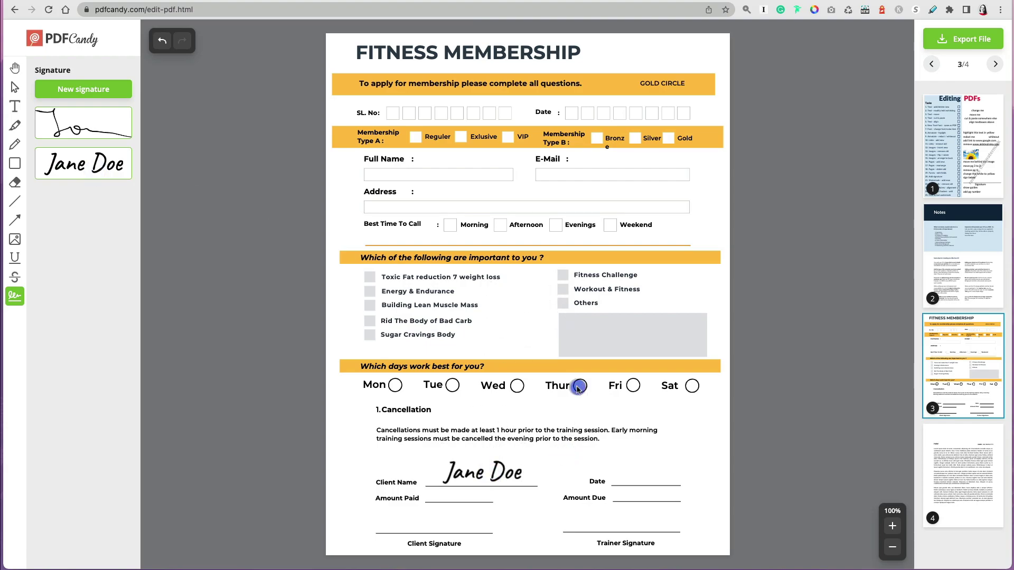
left_click(15, 87)
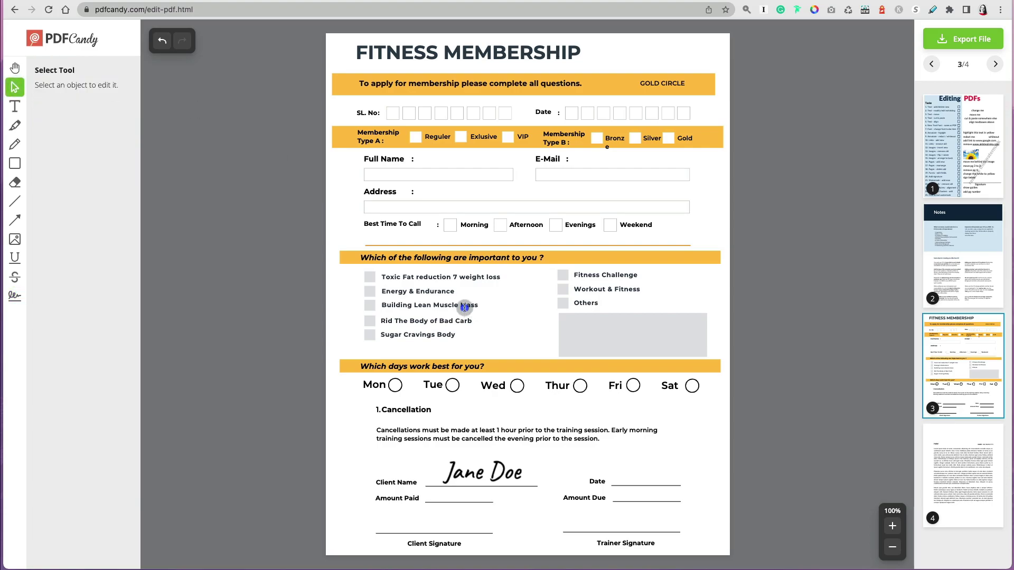
left_click(940, 68)
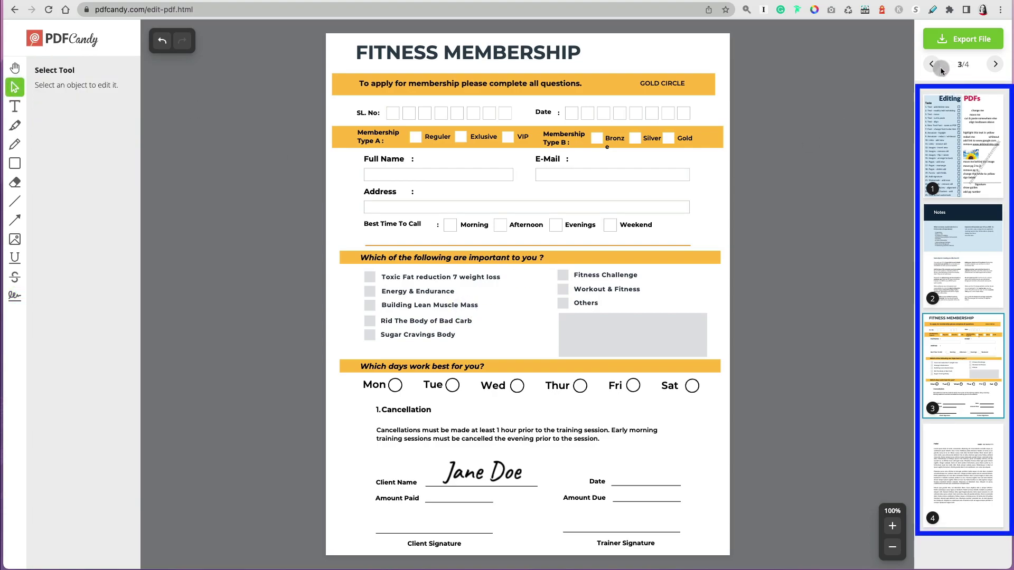
left_click(996, 64)
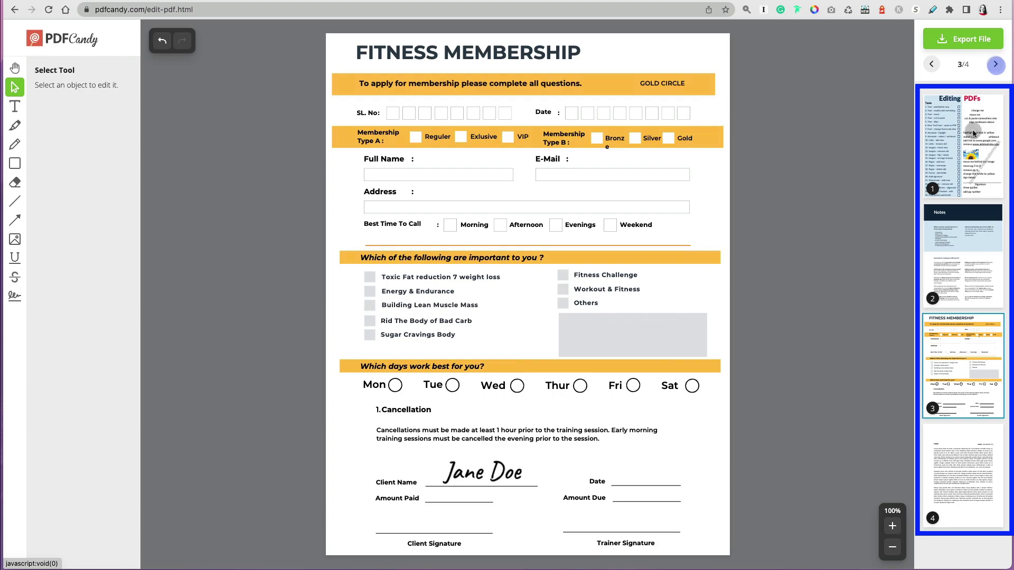
left_click(971, 139)
left_click(970, 256)
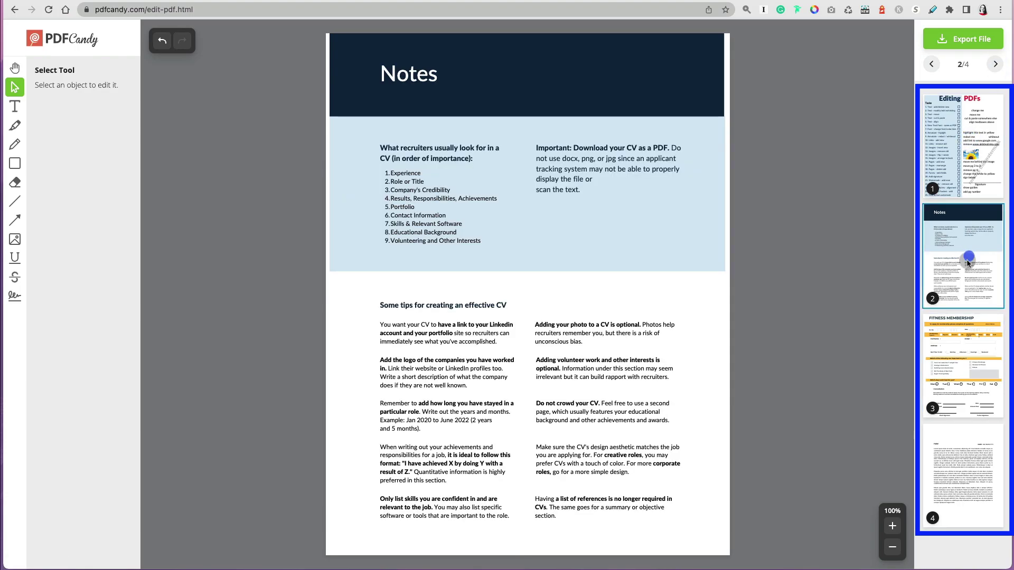
left_click(962, 357)
left_click(953, 478)
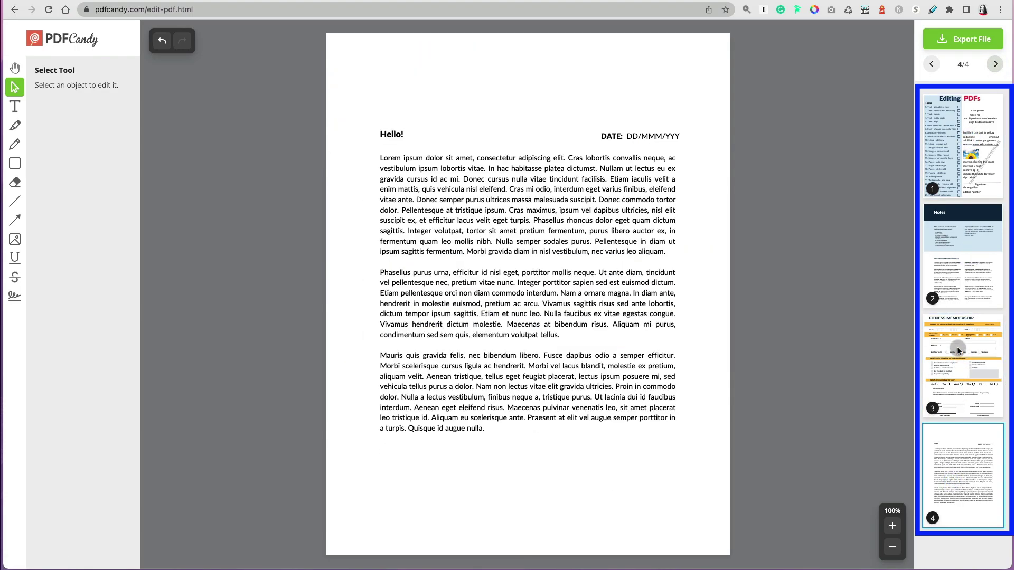
left_click_drag(958, 356, 957, 438)
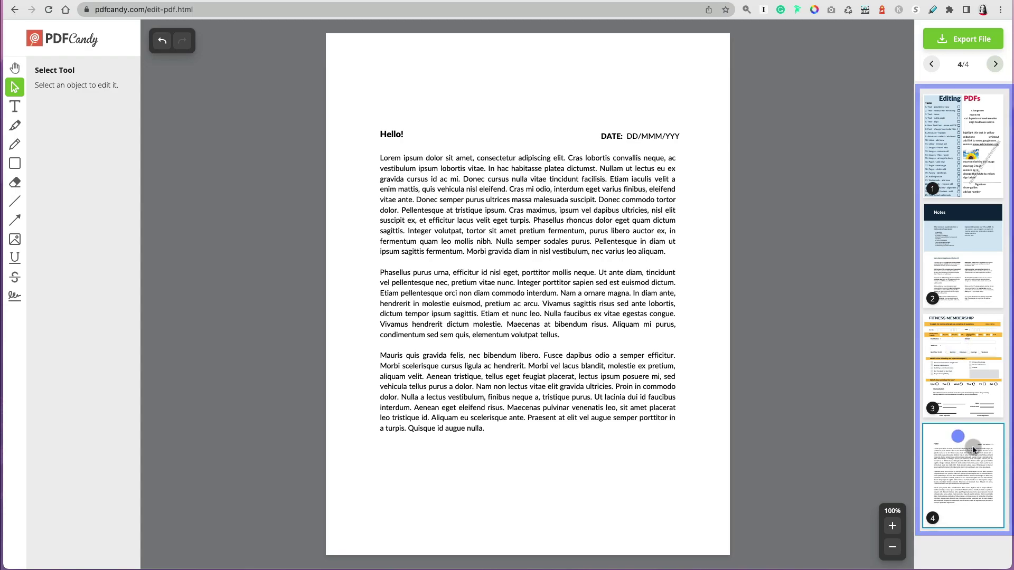
left_click(961, 382)
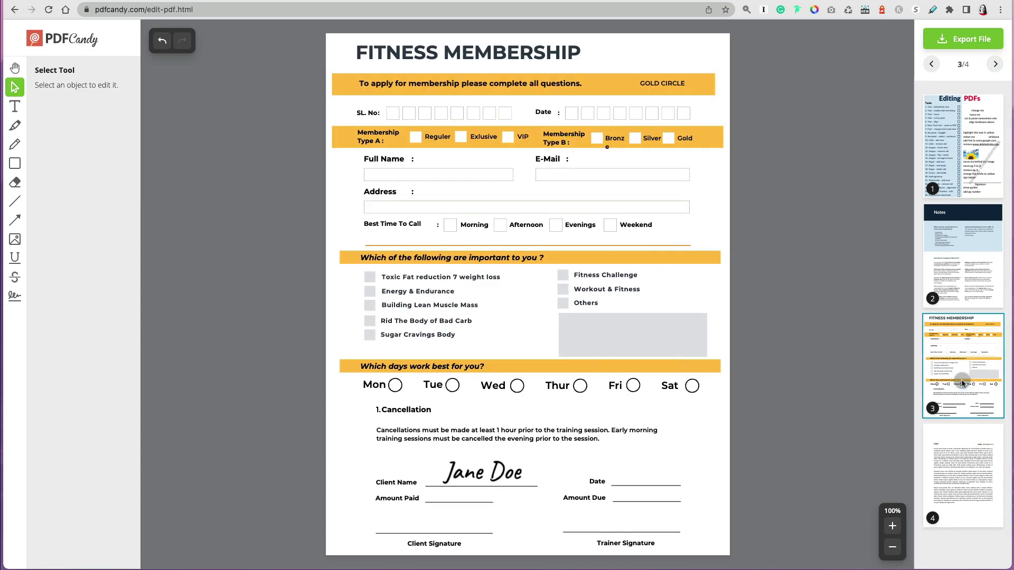
right_click(962, 383)
key("Escape")
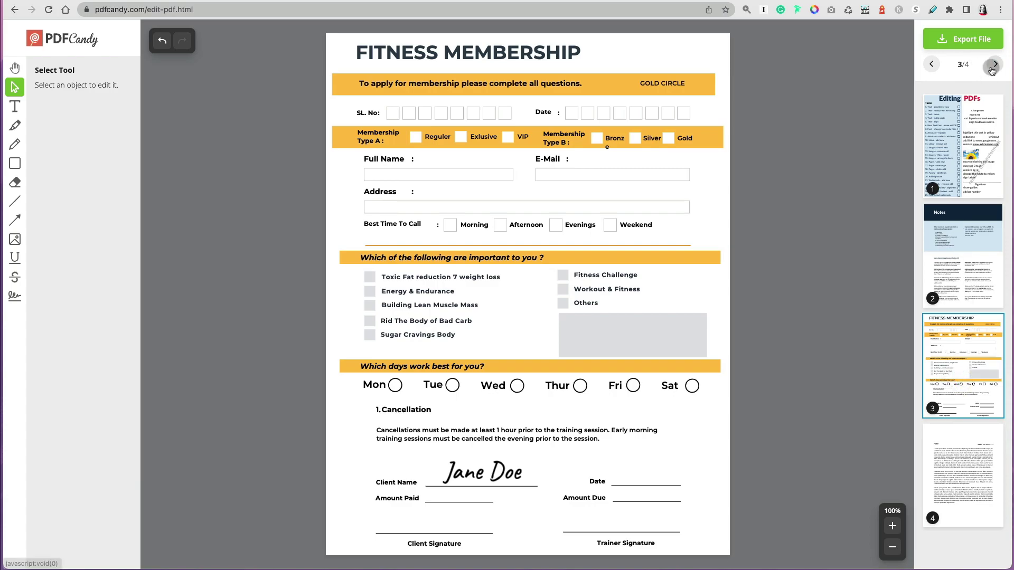
left_click(995, 65)
Download the edited PDF as Edit PDF Acrobat Alternatives copy_edited.pdf and show its download menu
left_click(931, 65)
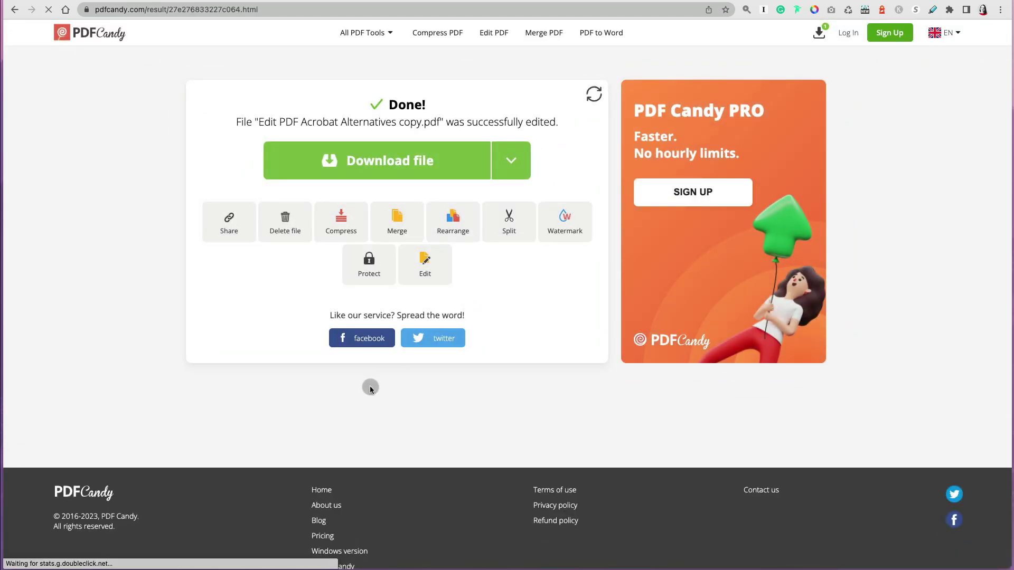
left_click(377, 159)
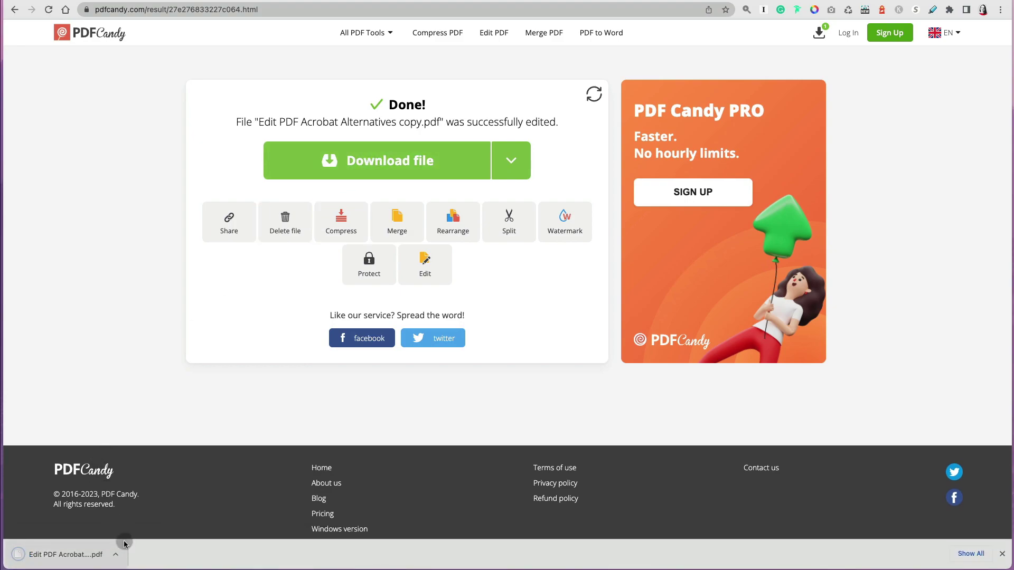
left_click(117, 556)
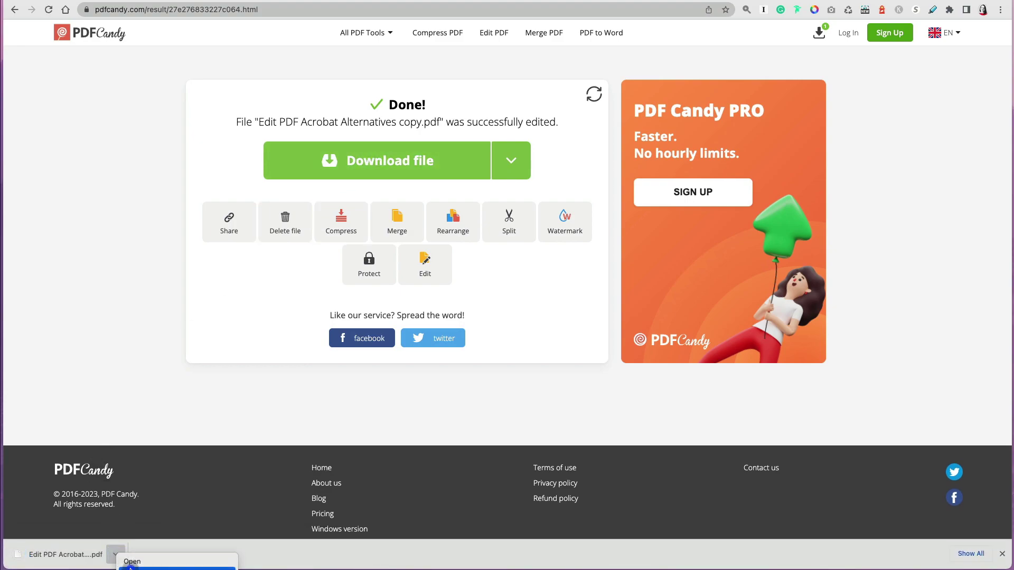
left_click(130, 568)
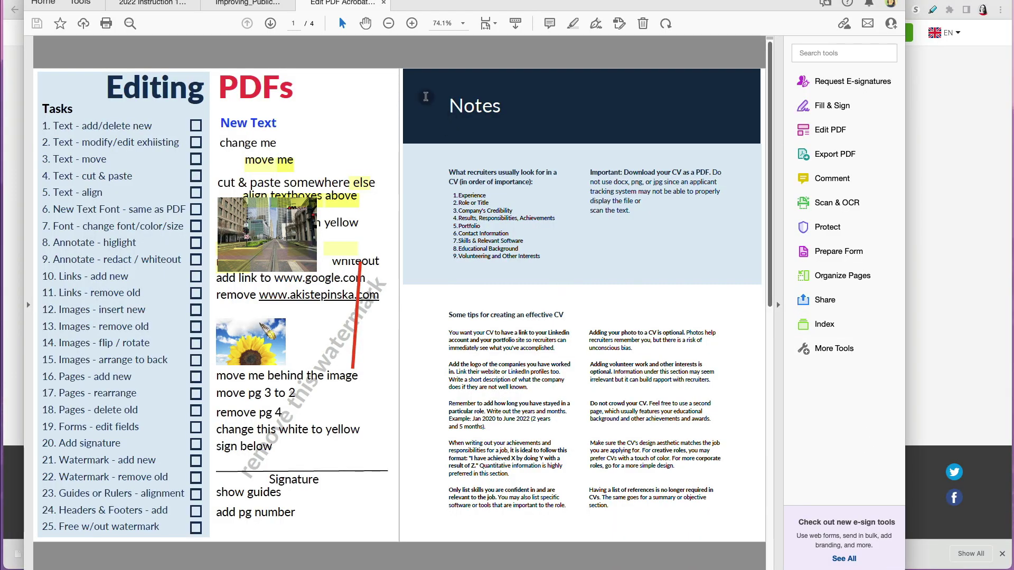
left_click(271, 24)
left_click(272, 24)
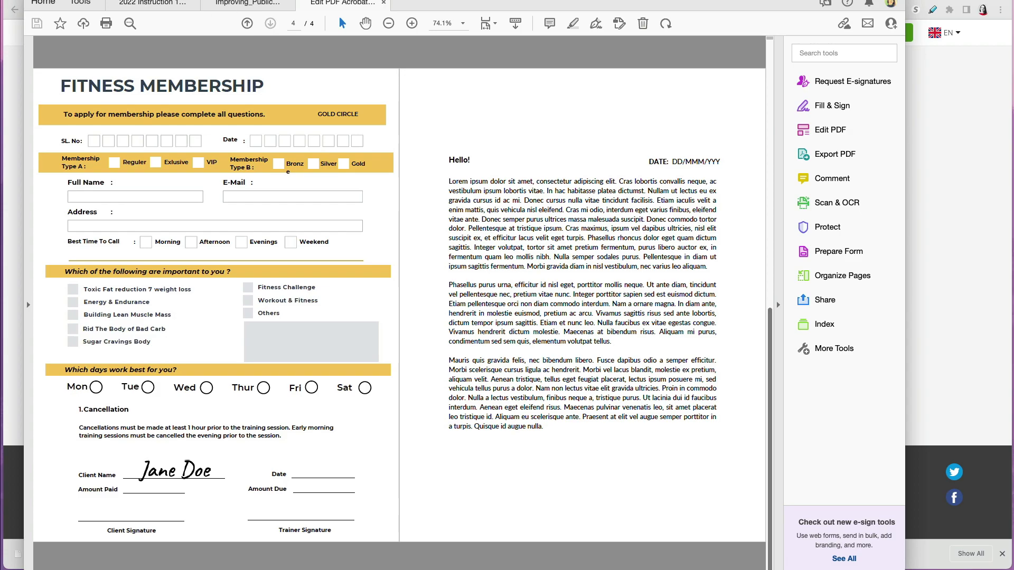
key("super+m")
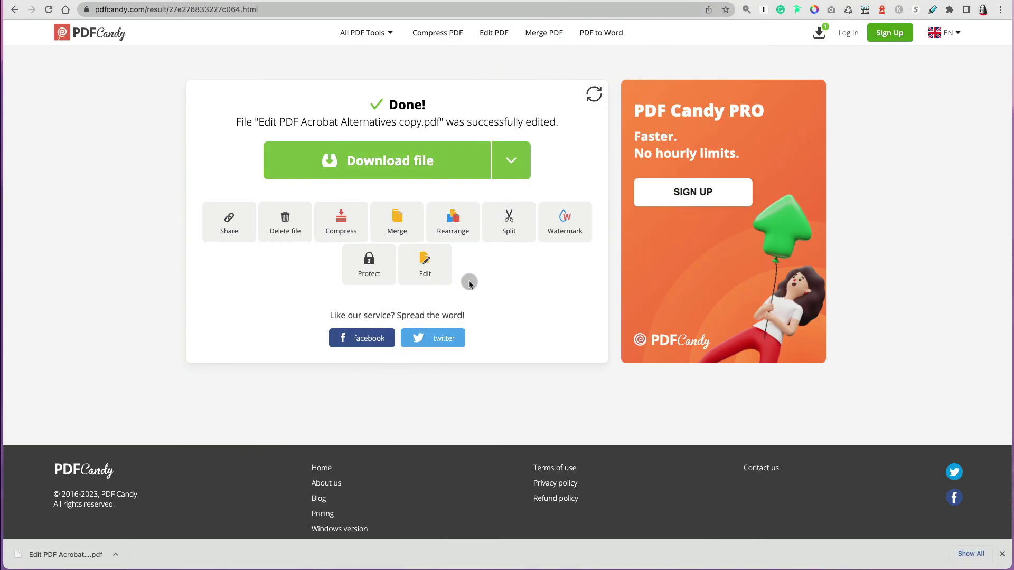
Upload Edit PDF Acrobat Alternatives copy.pdf to the Add watermark tool
left_click(391, 35)
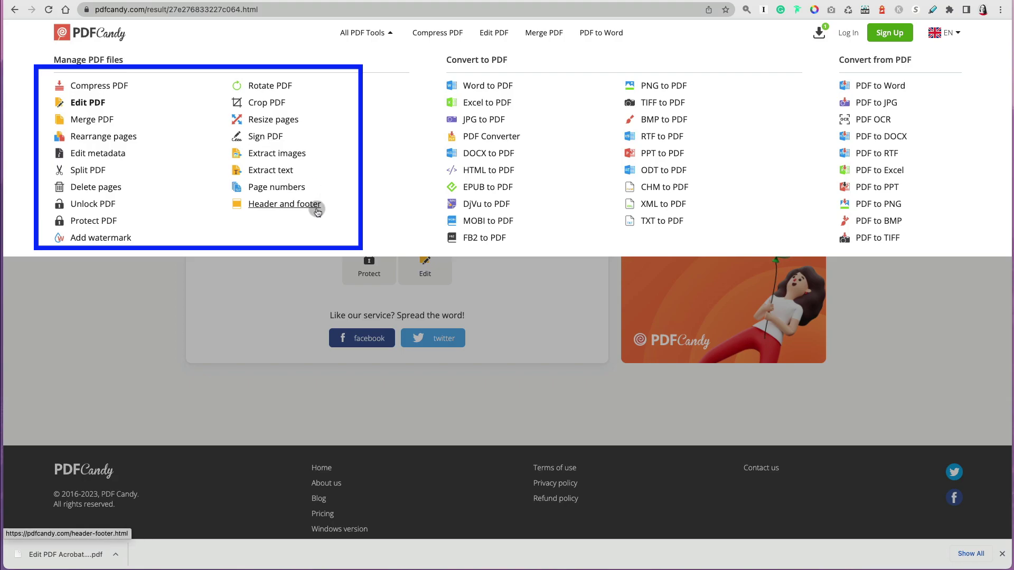
left_click(127, 243)
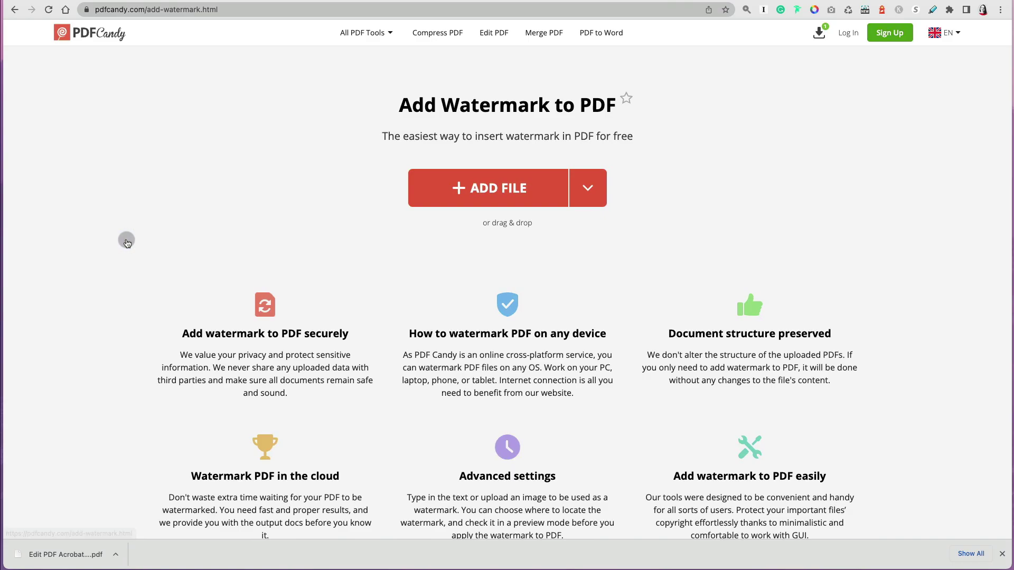
left_click(512, 194)
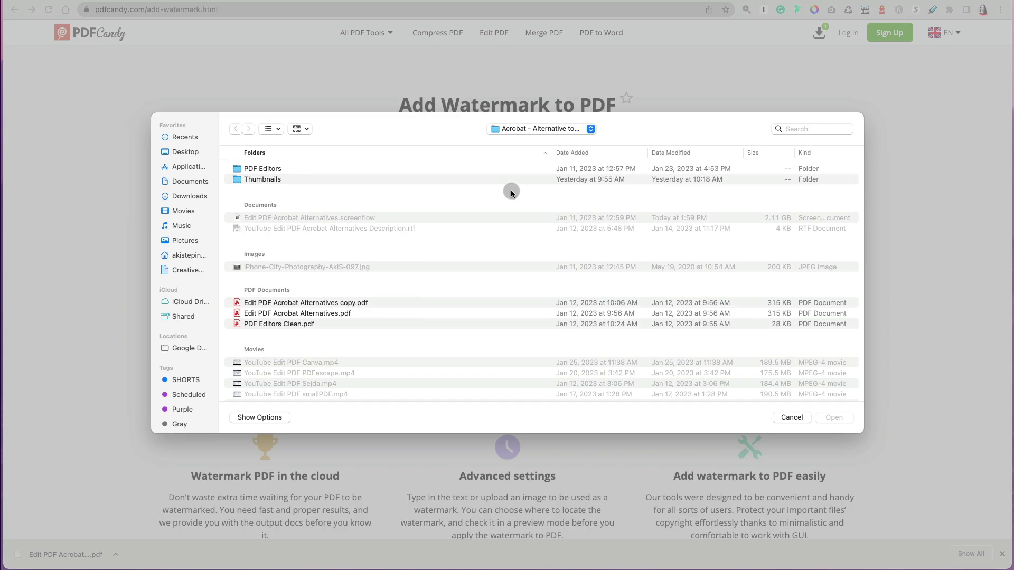
double_click(360, 303)
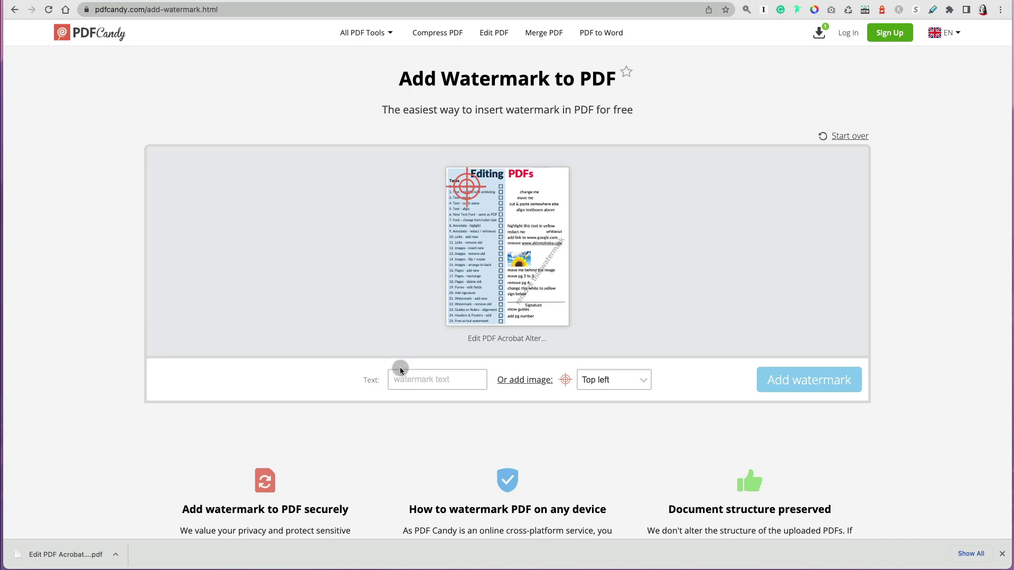
Set the watermark text to 'Draft', position Middle center, and apply it
left_click(414, 383)
type("Draft")
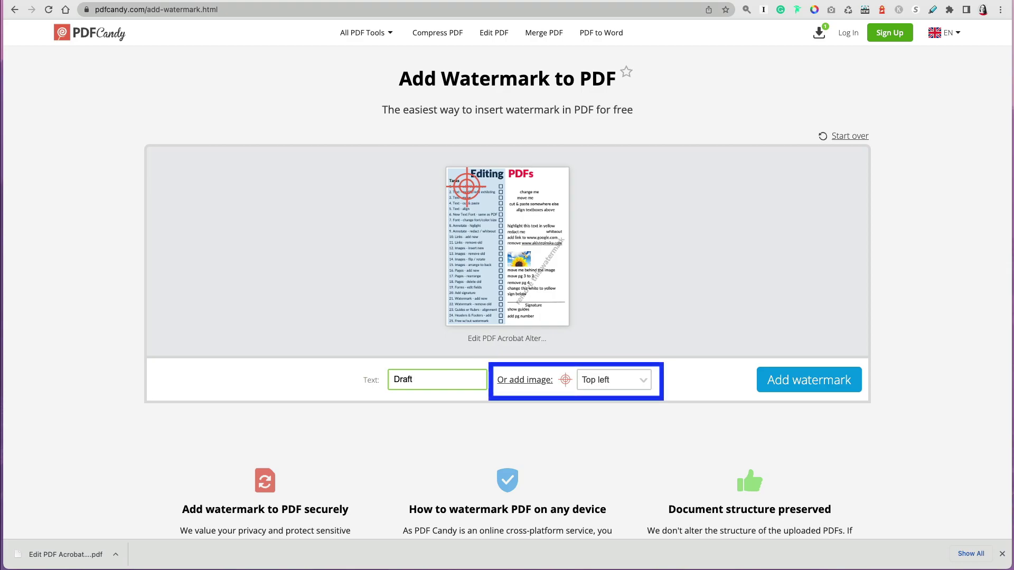
left_click(471, 193)
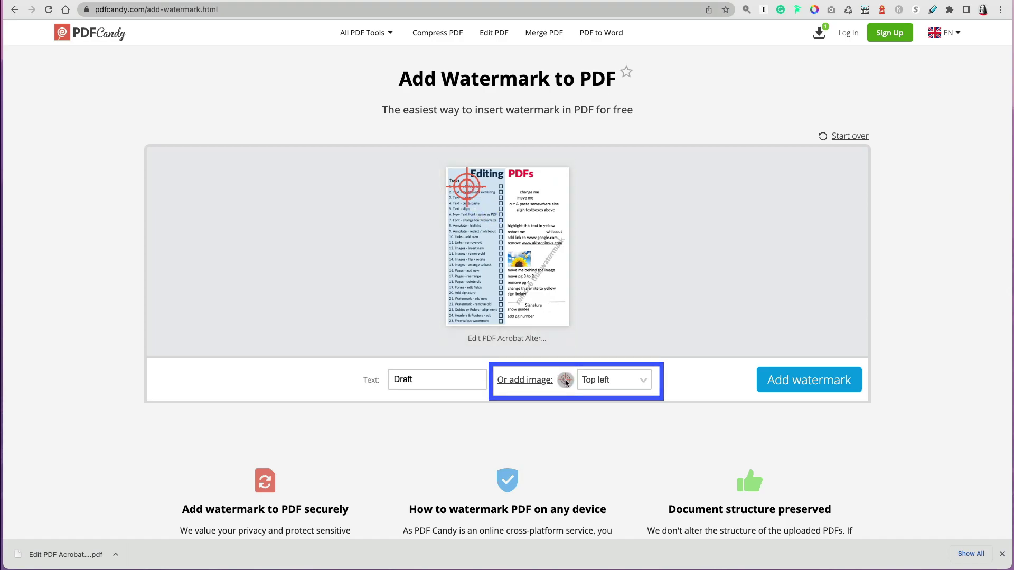
left_click(640, 379)
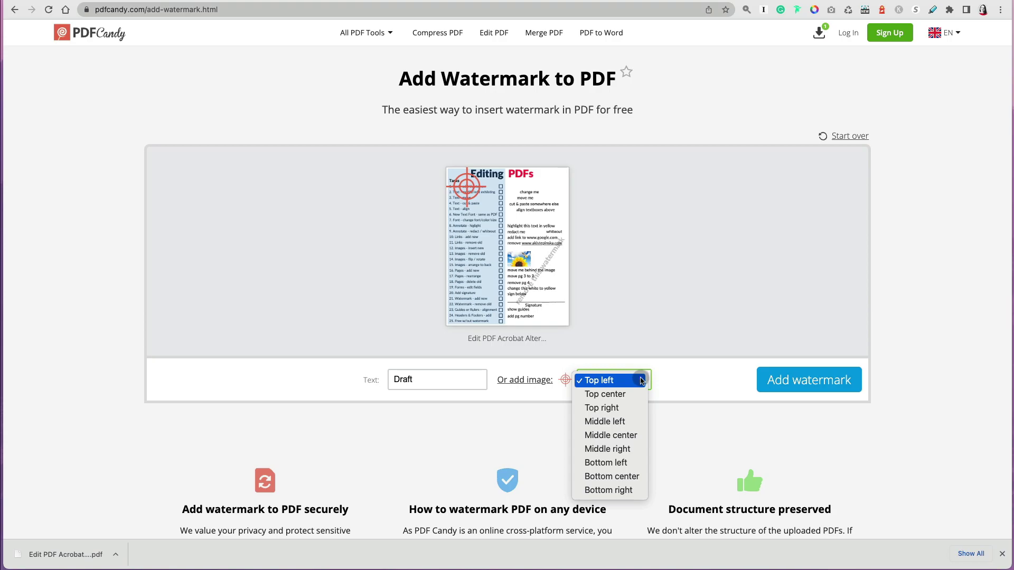
left_click(641, 436)
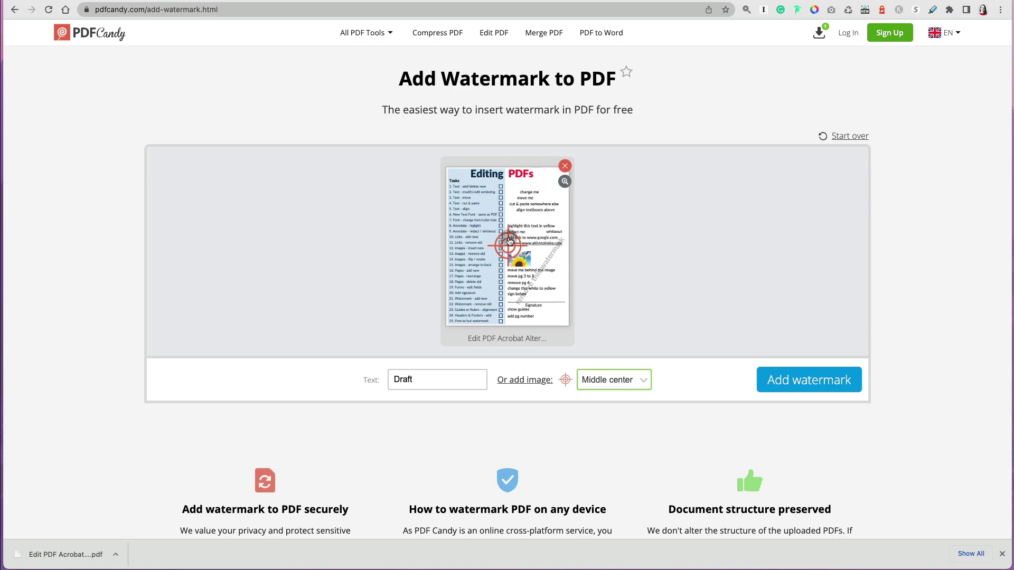
mouse_move(517, 243)
left_mouse_down()
mouse_move(555, 287)
mouse_move(689, 348)
left_mouse_up()
left_click(794, 387)
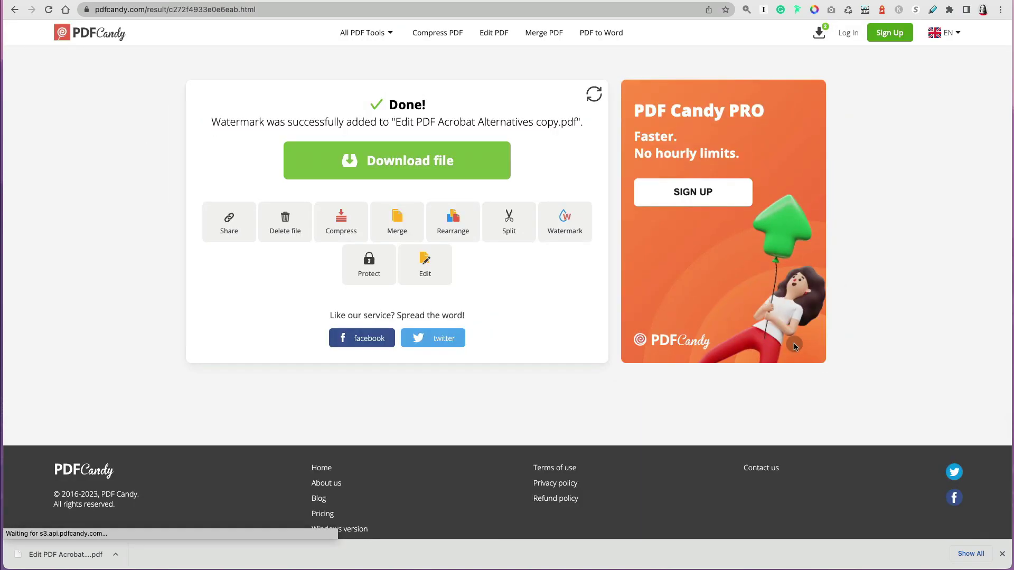
Try downloading the watermarked PDF and read the 1-download-per-hour limit on the plan page
left_click(426, 165)
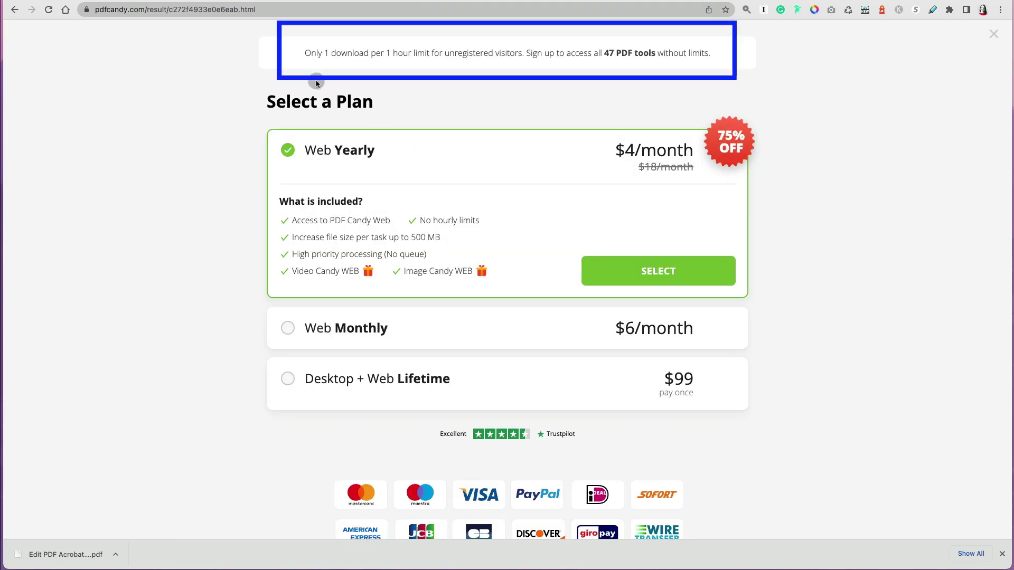
left_click_drag(310, 54, 523, 66)
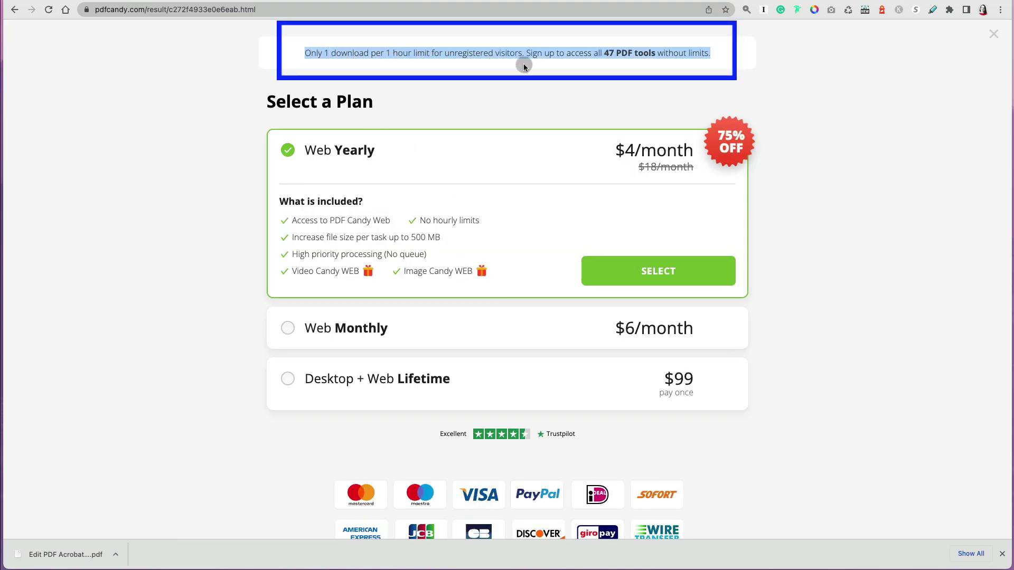
left_click_drag(591, 62, 721, 58)
left_click(784, 335)
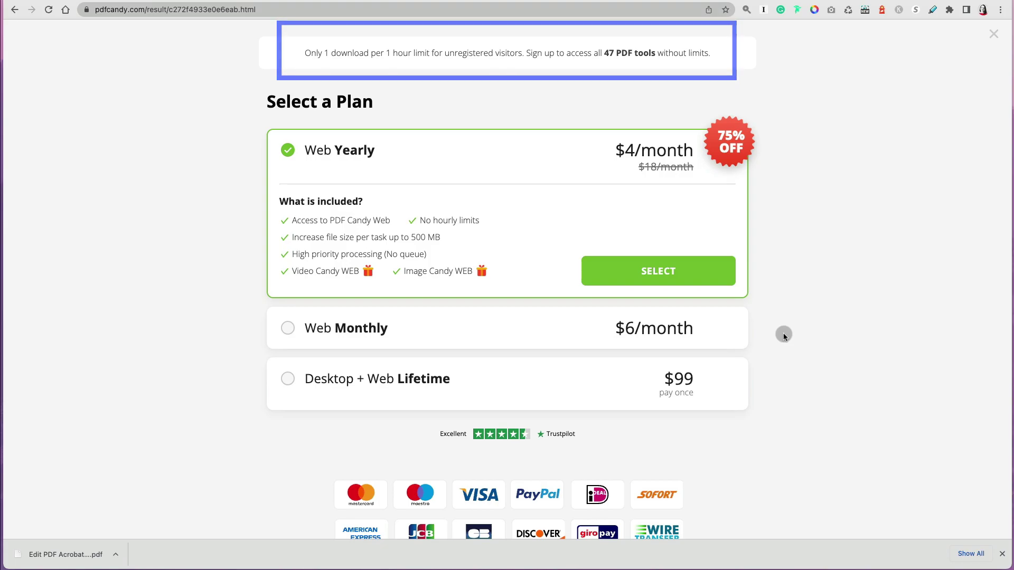
scroll(784, 335, "down", 2)
scroll(784, 334, "down", 3)
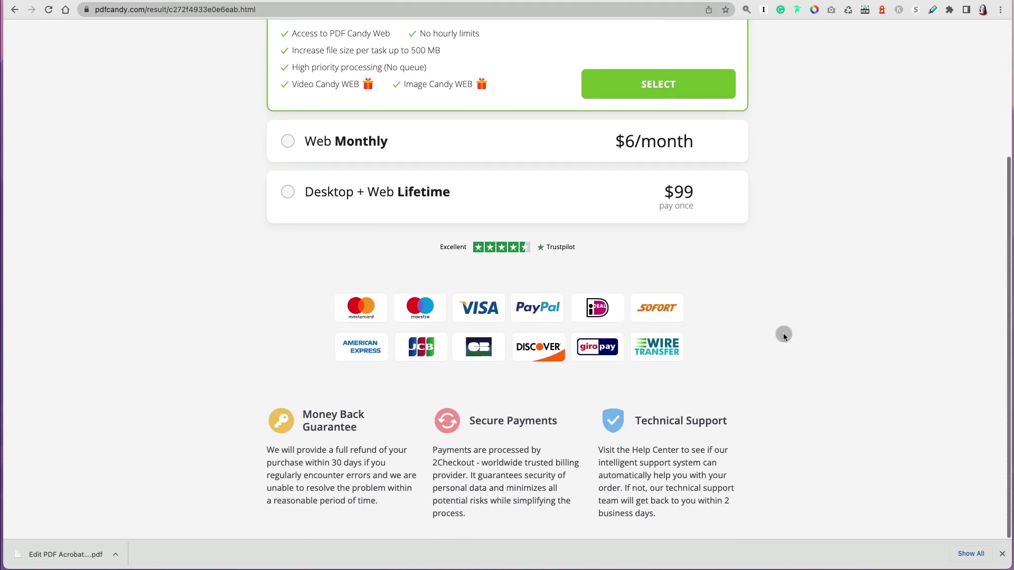
scroll(783, 334, "up", 4)
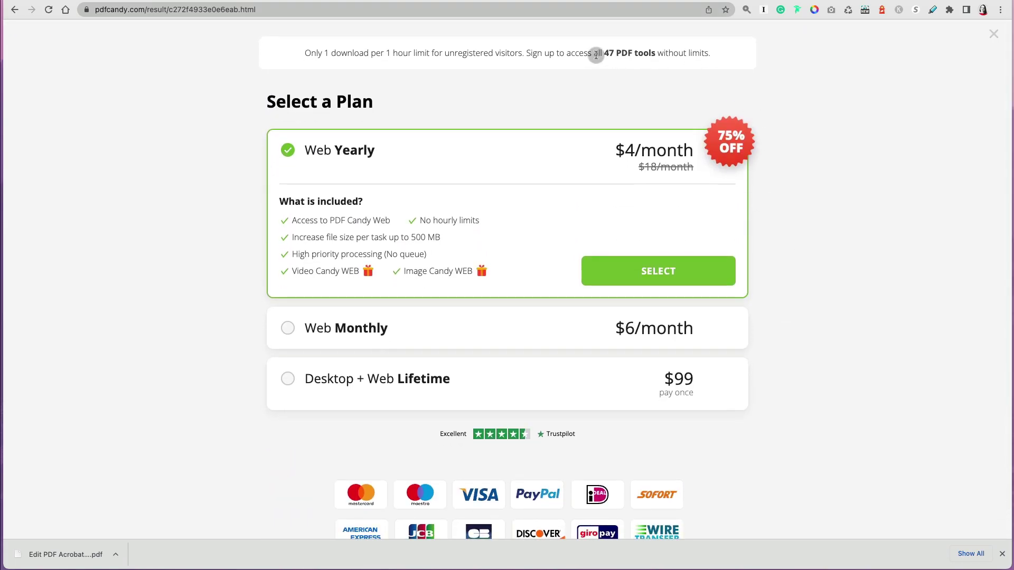
Close the plan overlay, check the Last Files list, and open the log-in form
left_click(994, 35)
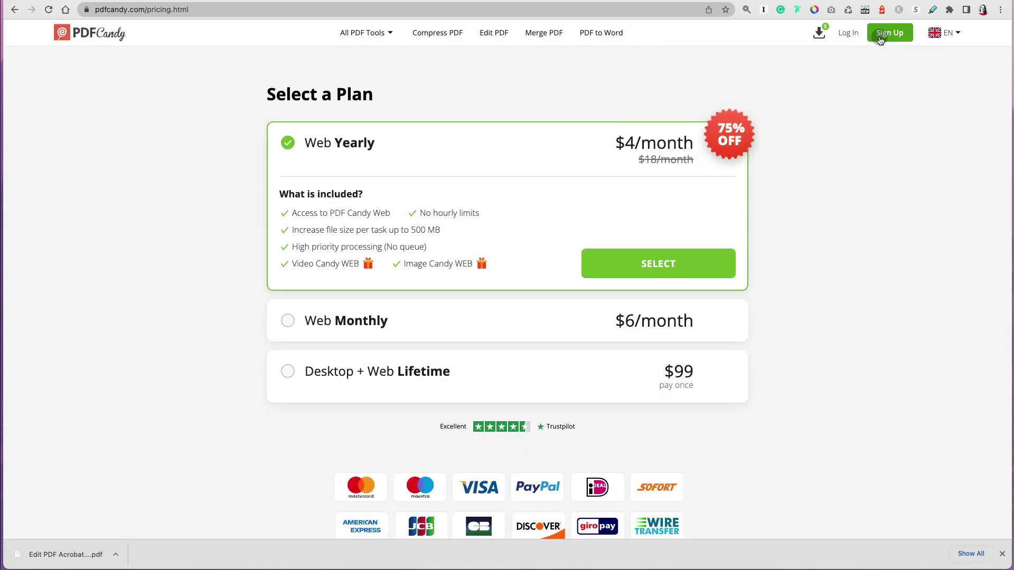
left_click(818, 33)
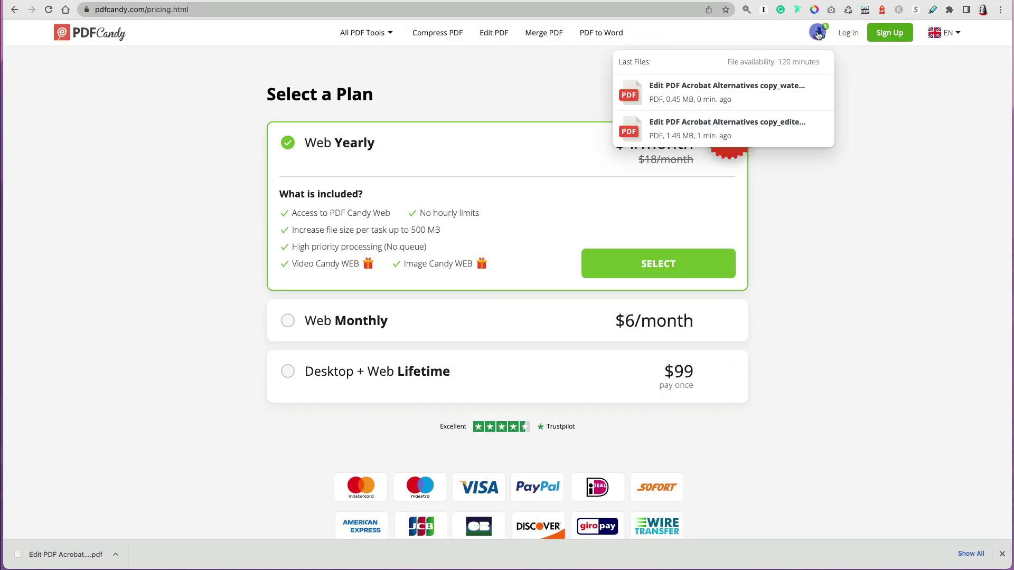
left_click(861, 78)
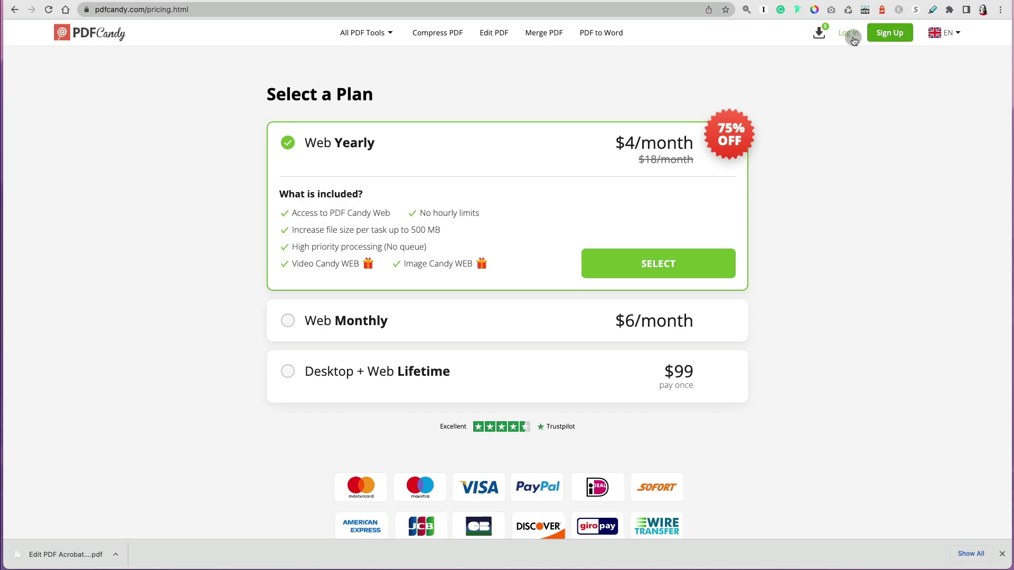
left_click(846, 35)
Browse the pricing plans, view Web Monthly details, then return to the PDF Editor
scroll(574, 379, "down", 5)
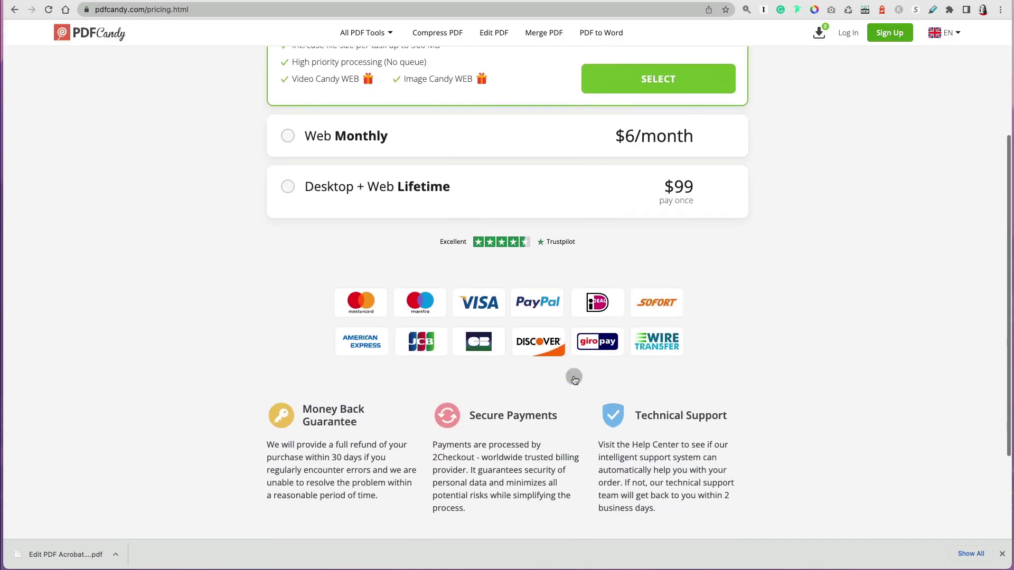
scroll(575, 379, "down", 1)
scroll(574, 379, "up", 6)
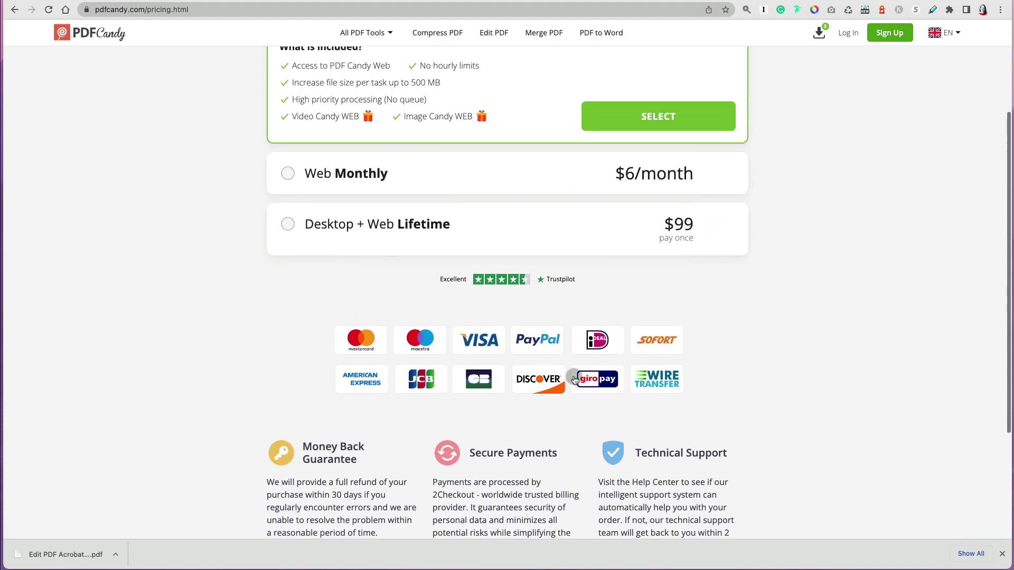
scroll(574, 380, "up", 1)
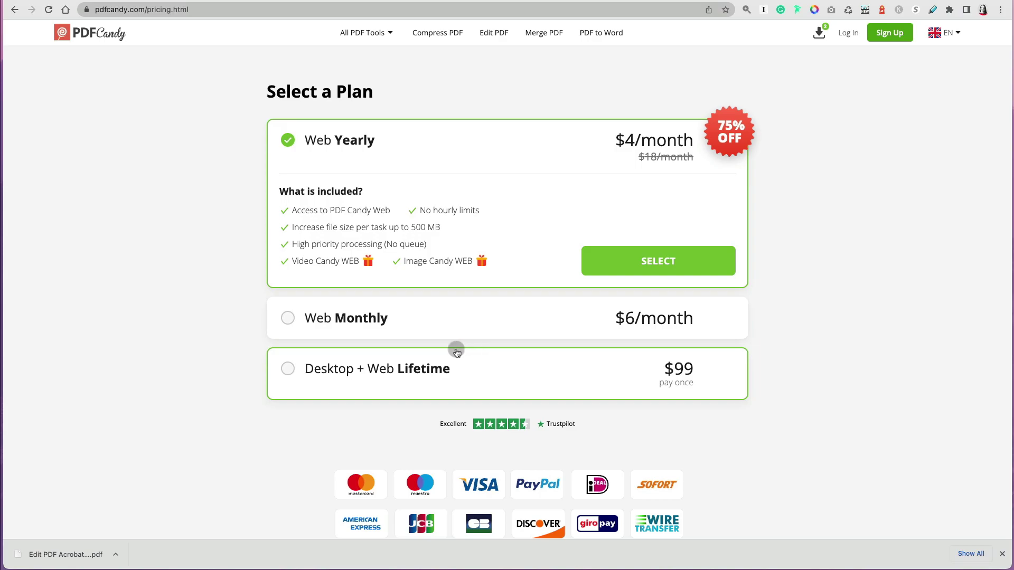
left_click(375, 324)
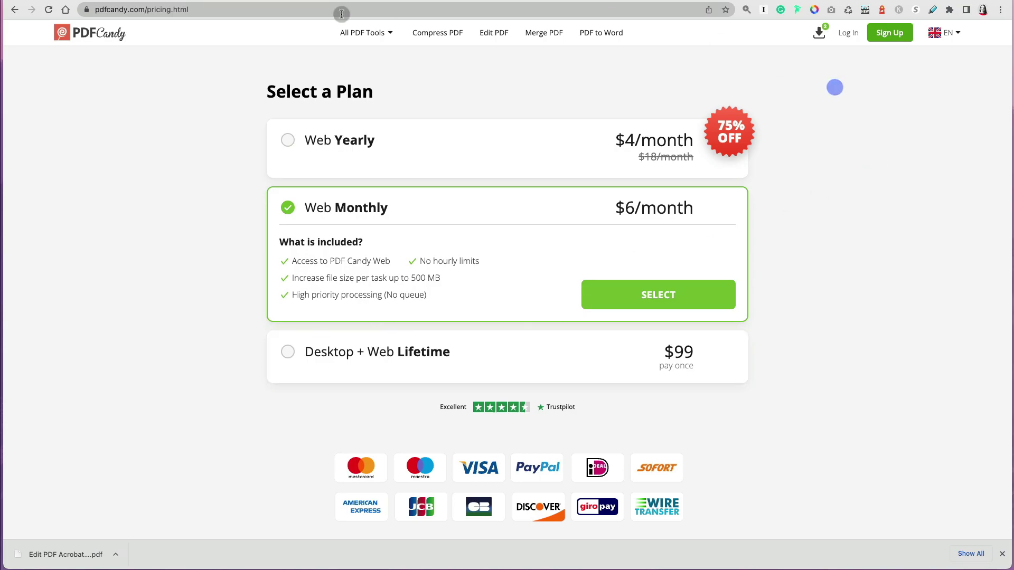
left_click(492, 33)
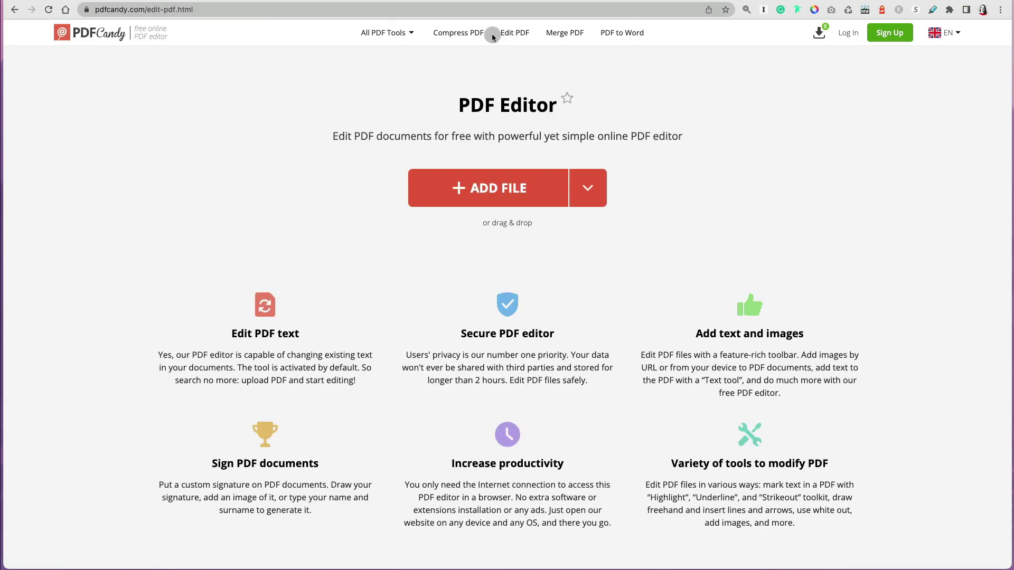
Upload Edit PDF Acrobat Alternatives copy.pdf to the Header and footer tool, hitting the one-task-per-hour limit
left_click(412, 33)
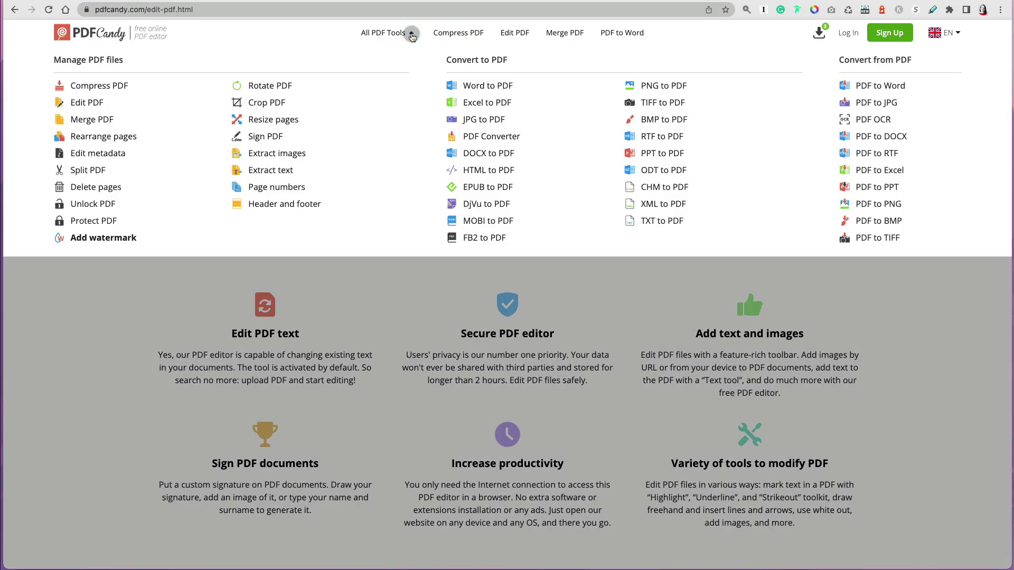
left_click(311, 206)
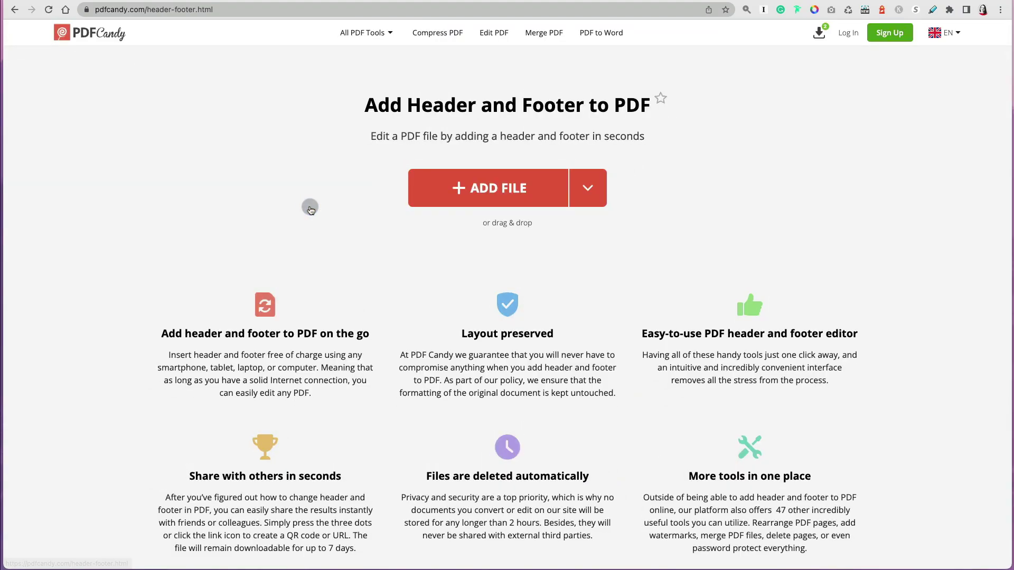
left_click(484, 197)
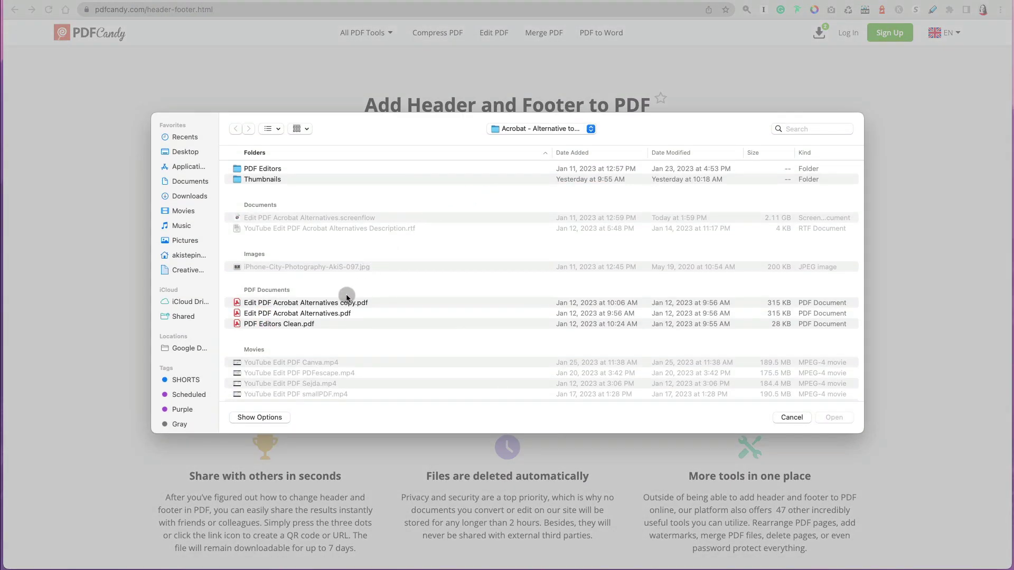
double_click(346, 303)
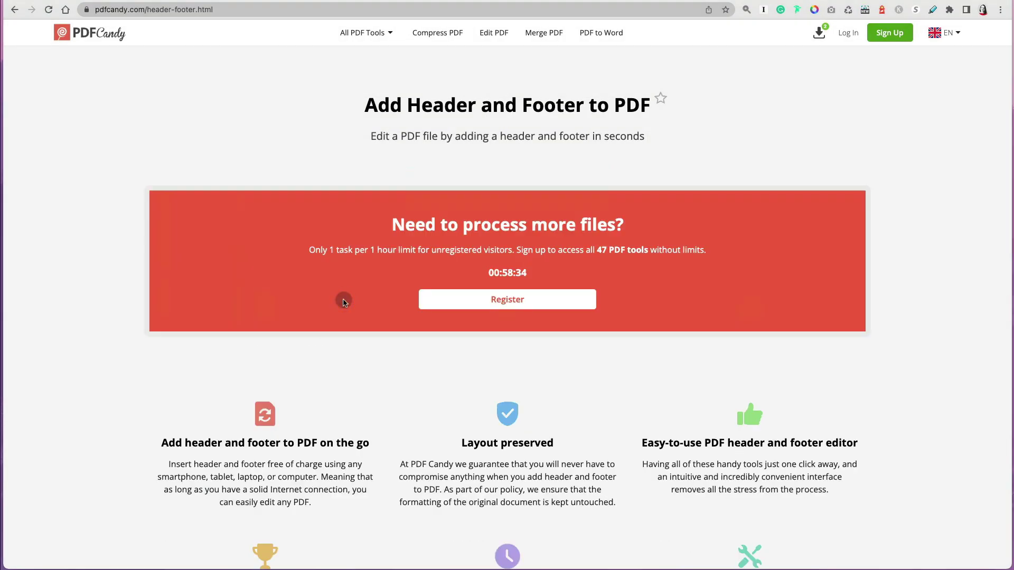